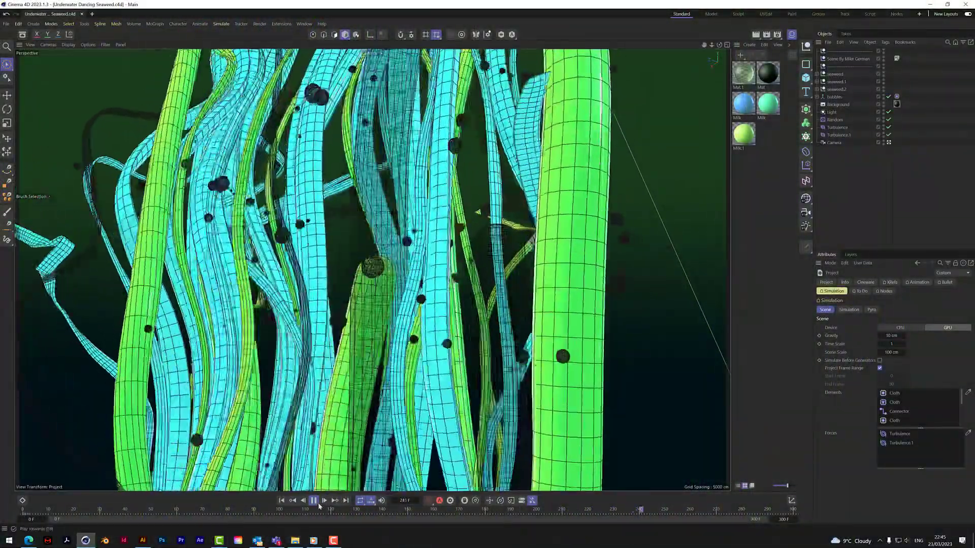
Stop the seaweed animation, create a new project and add a cube to it
click(314, 501)
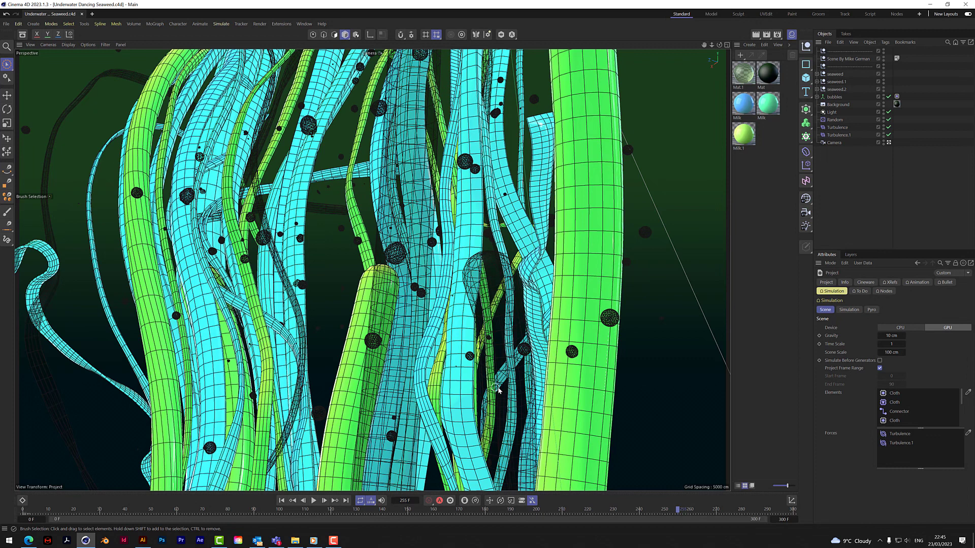
click(92, 14)
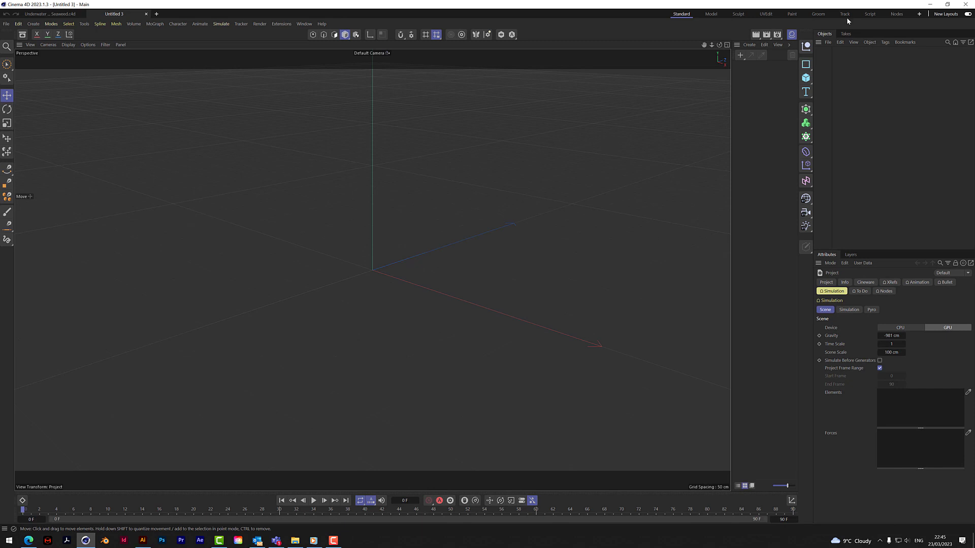
click(807, 78)
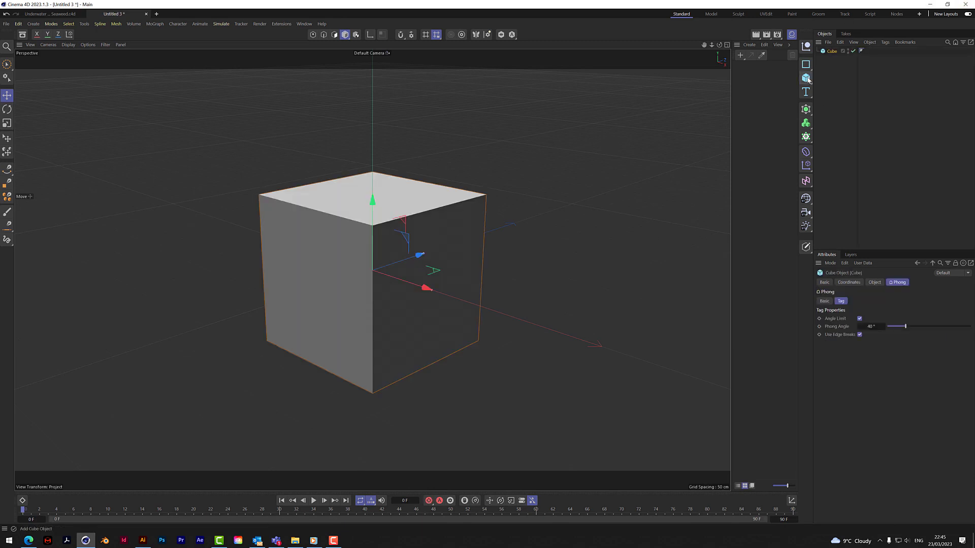
click(849, 283)
click(874, 283)
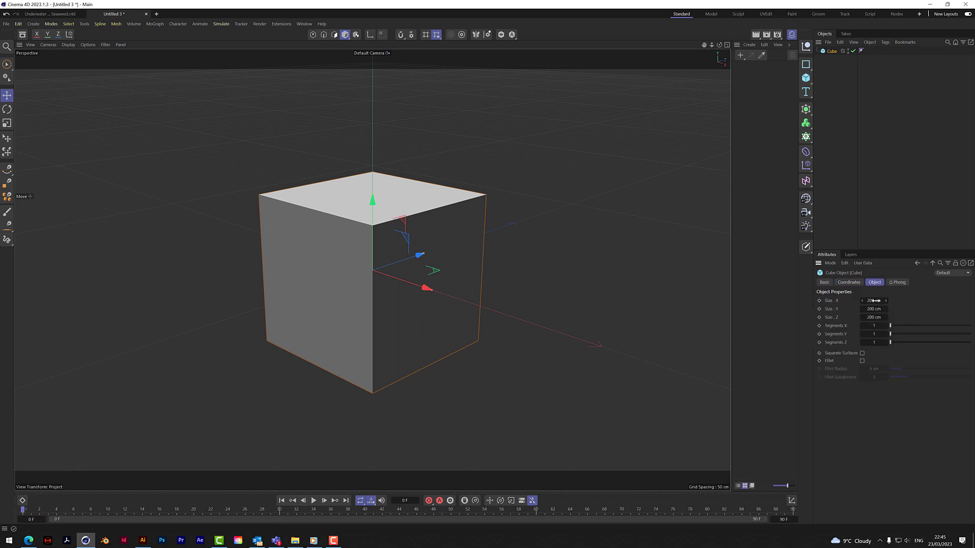
Turn the cube into a thin tall strip sized 5 cm in X, 600 cm in Y and 0.5 cm in Z
drag(872, 309, 873, 310)
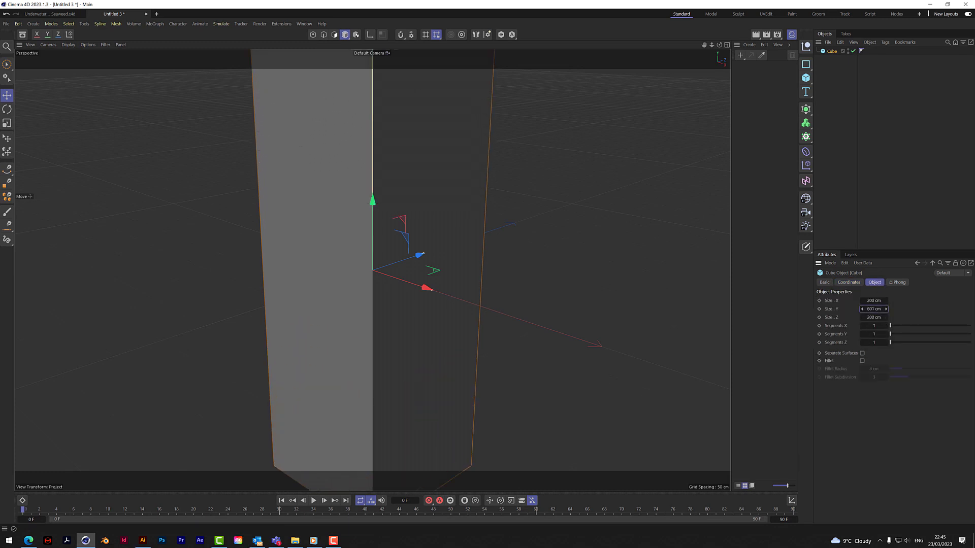
text(600)
key(Return)
click(873, 301)
text(5)
click(885, 318)
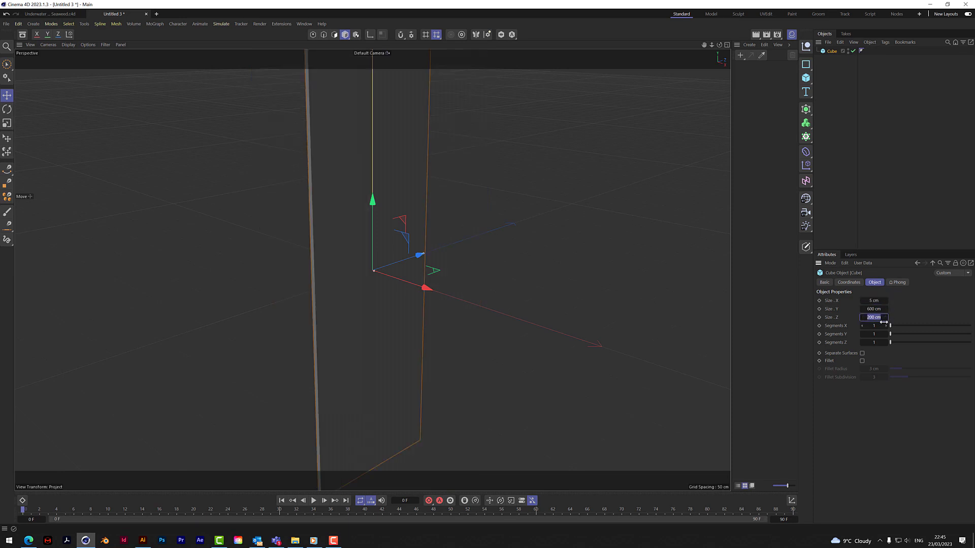
text(.5)
key(Return)
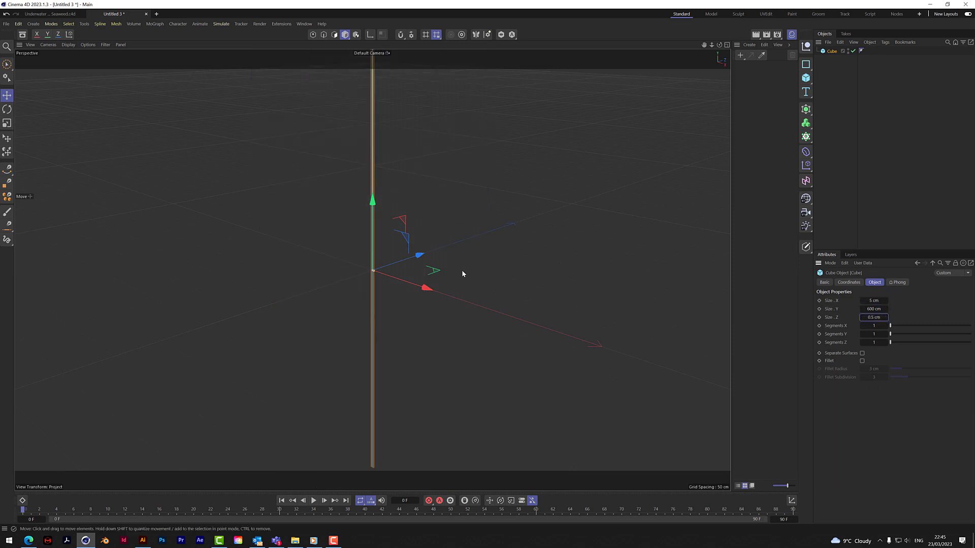
scroll(369, 302, up, 8)
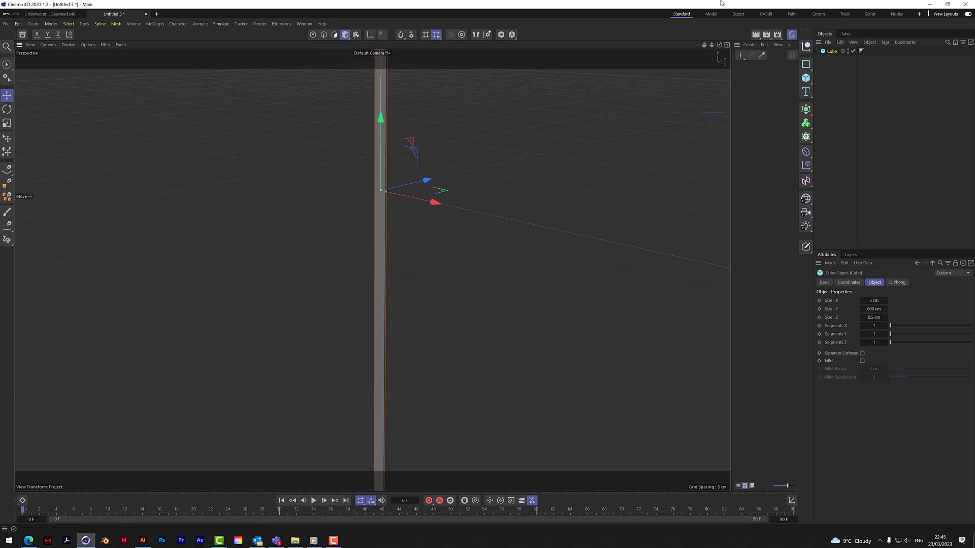
Set the strip's Y segments to 100 and switch the viewport to shaded display with segment lines
drag(720, 44, 372, 270)
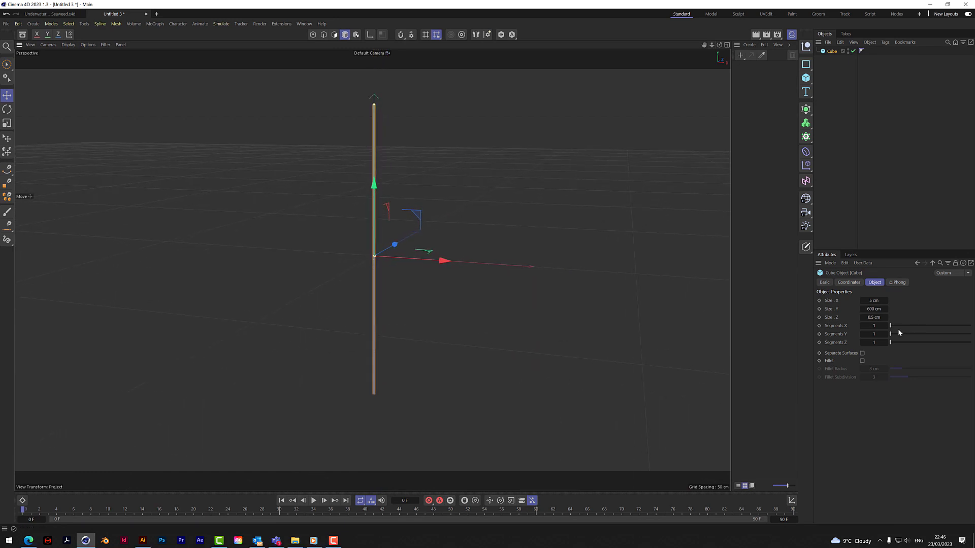
drag(873, 335, 896, 336)
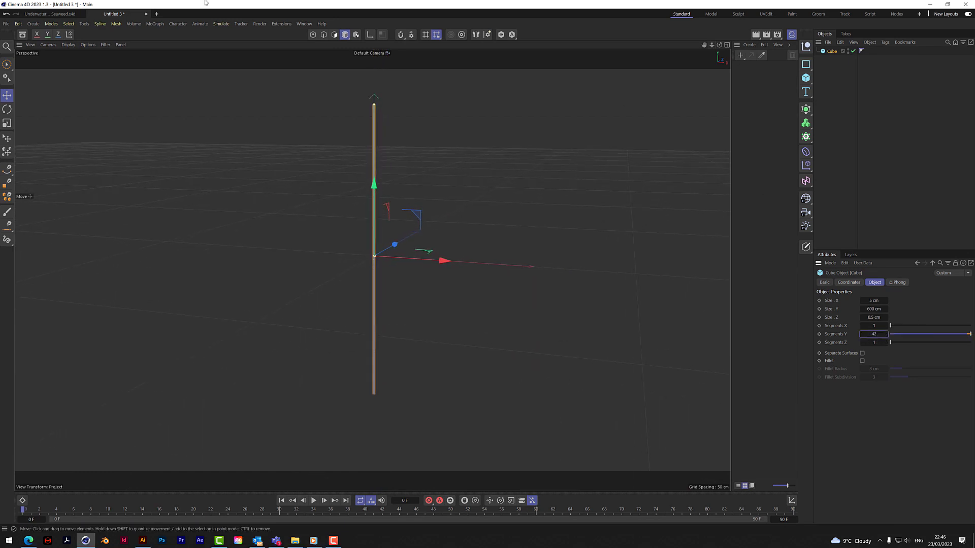
click(68, 44)
click(91, 77)
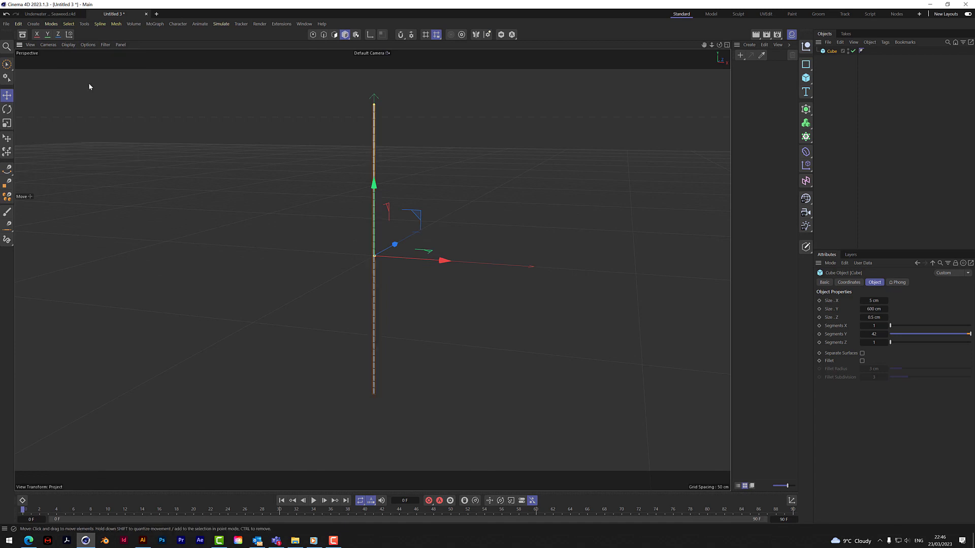
scroll(371, 328, up, 3)
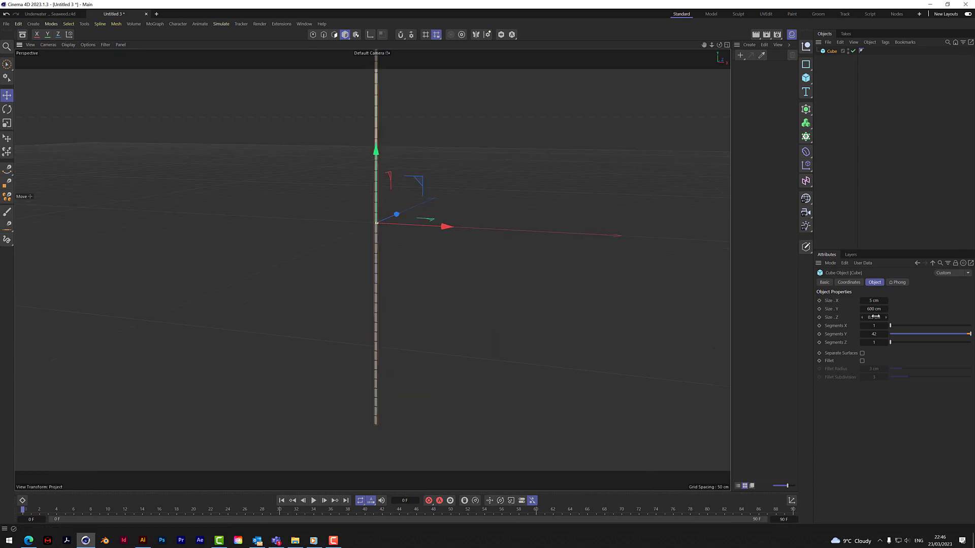
drag(875, 334, 885, 334)
click(599, 221)
Duplicate the strip and move the copy slightly along the positive X axis
mouse_move(720, 45)
mouse_down()
mouse_move(701, 66)
mouse_move(716, 51)
mouse_up()
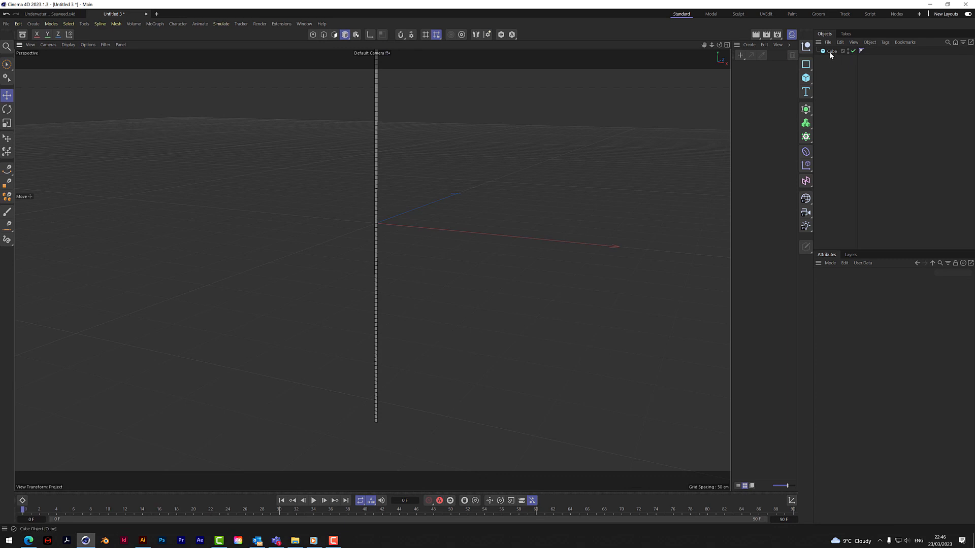
ctrl+drag(833, 56, 835, 60)
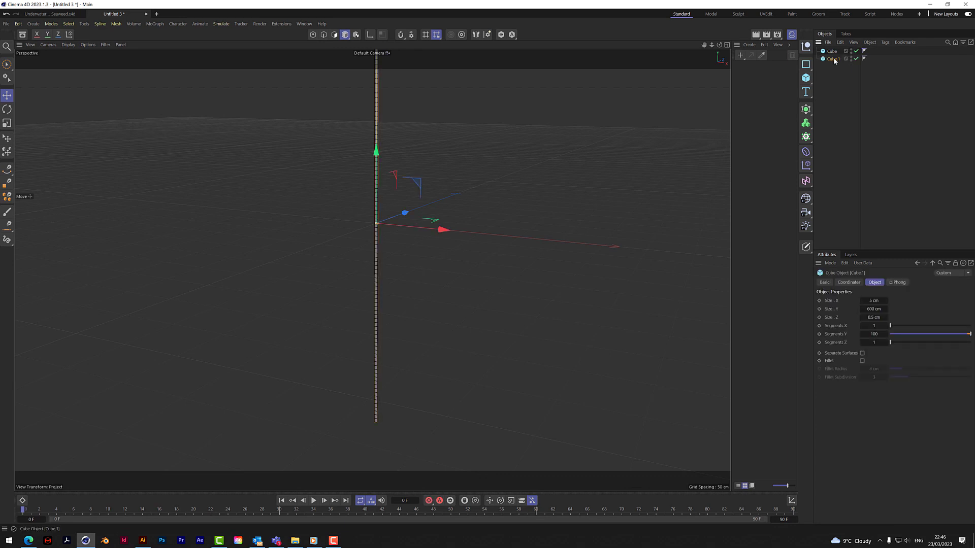
drag(442, 230, 447, 231)
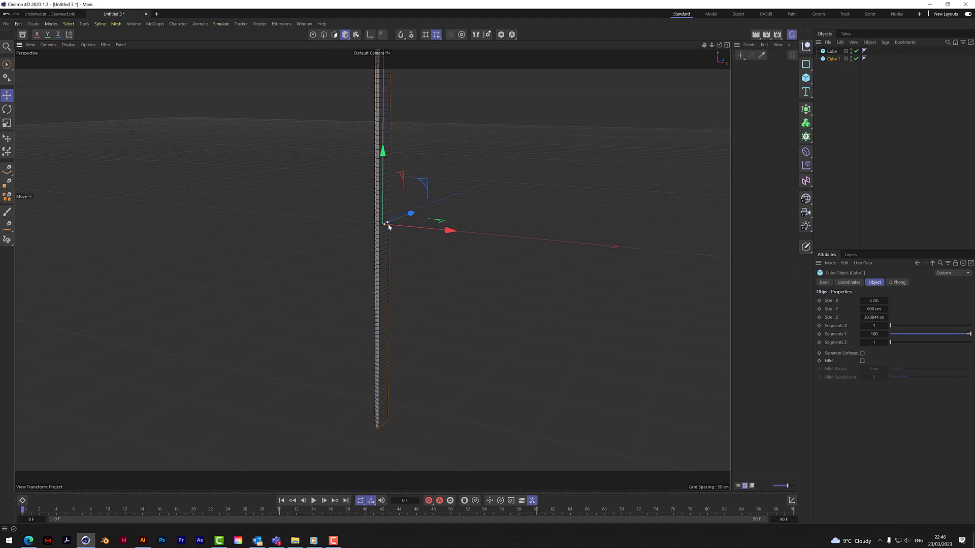
scroll(384, 230, up, 8)
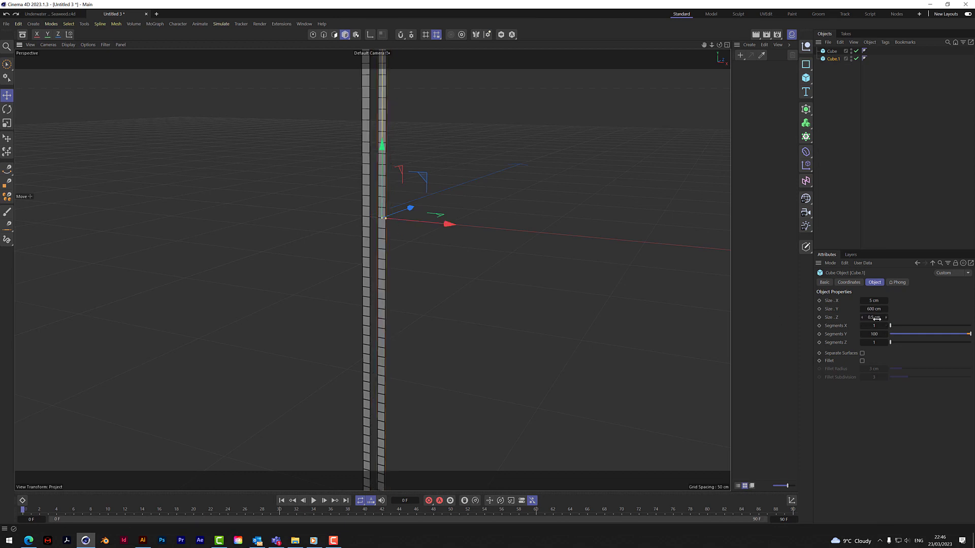
Make the copied strip 14 cm wide and 277 cm tall with 37 Y segments, and lower it to the tall strip's base
mouse_move(874, 301)
mouse_down()
mouse_move(889, 300)
mouse_move(858, 309)
mouse_move(889, 309)
mouse_up()
drag(713, 48, 696, 50)
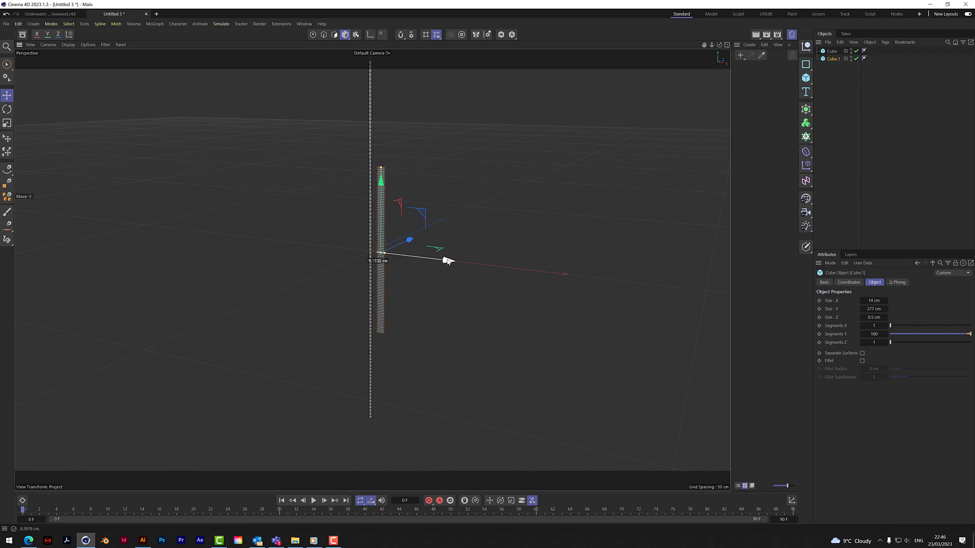
drag(380, 179, 384, 274)
drag(878, 335, 846, 334)
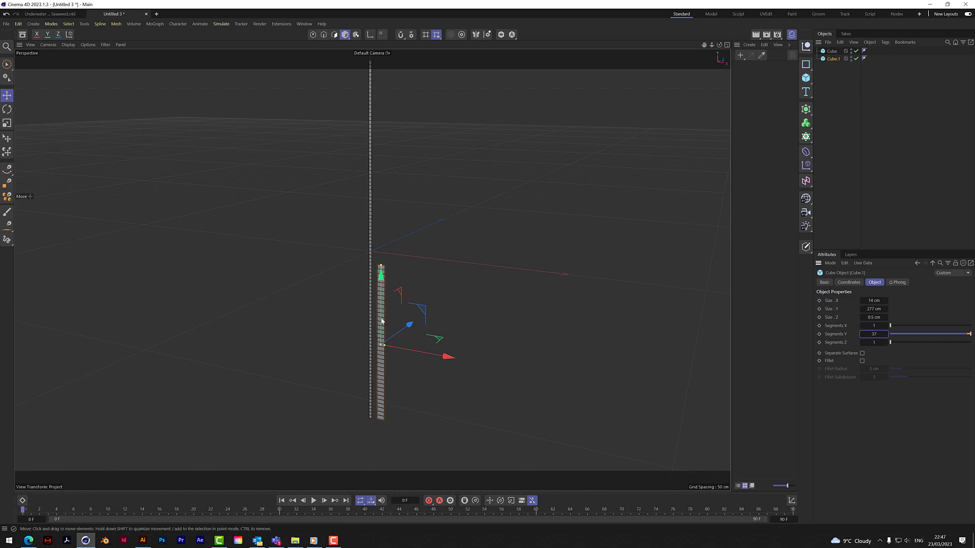
Place a copy of the short strip on the opposite side of the tall strip and rotate it about its vertical axis
click(834, 59)
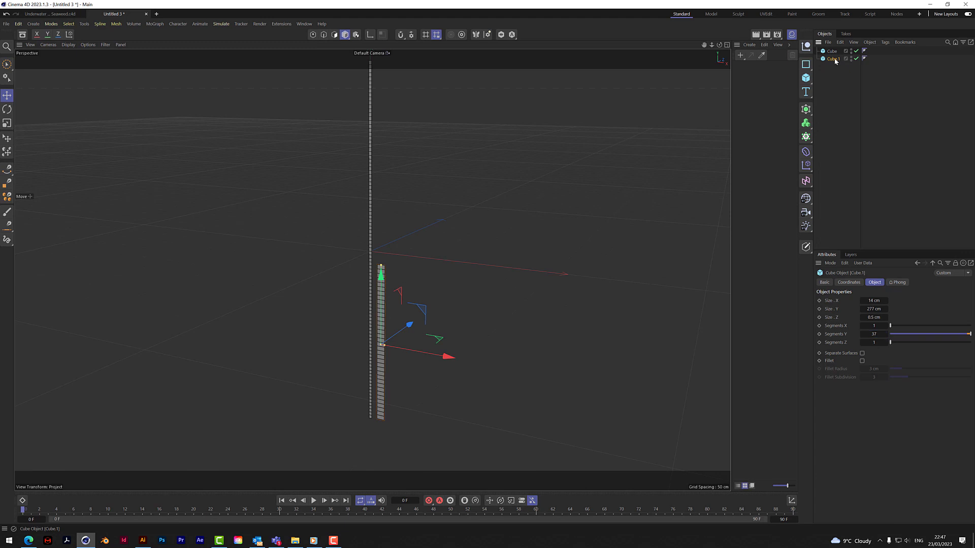
ctrl+drag(836, 66, 835, 65)
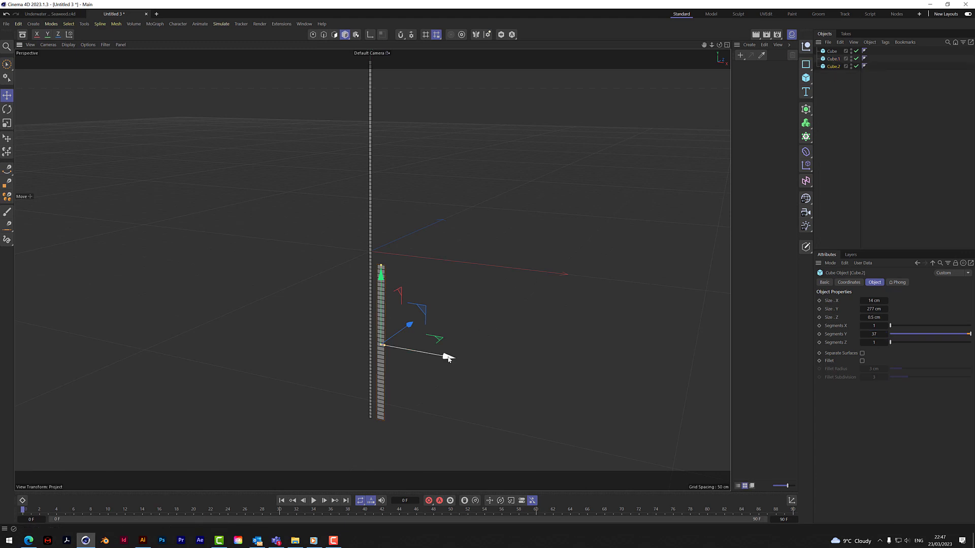
drag(448, 358, 431, 357)
click(7, 109)
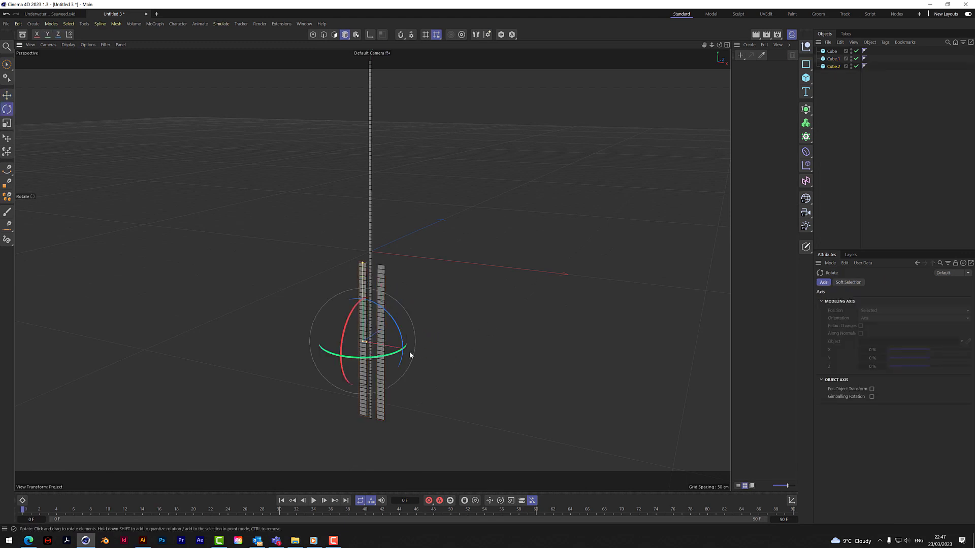
drag(328, 351, 359, 367)
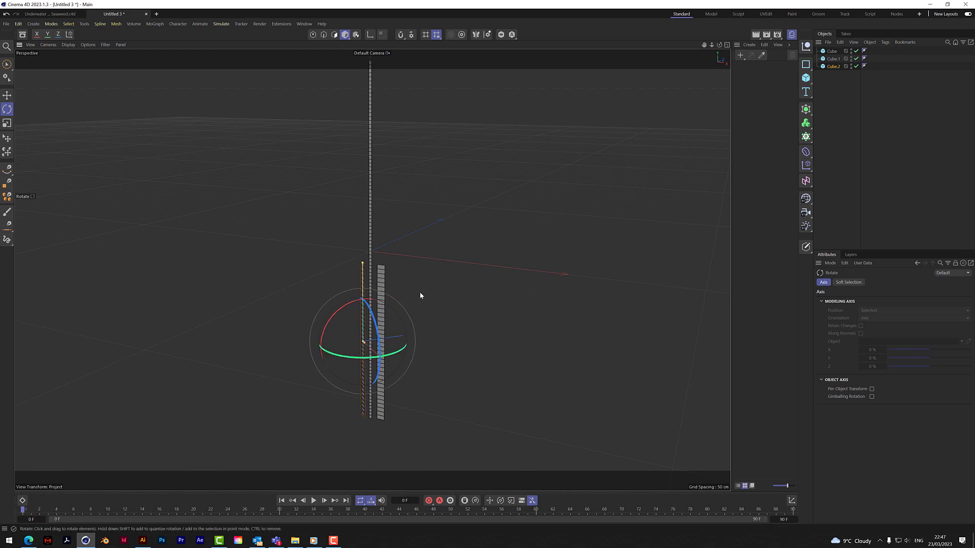
Stretch the rotated third strip to about 497 cm tall and set its X size to 39 cm
drag(366, 265, 368, 207)
drag(718, 45, 777, 69)
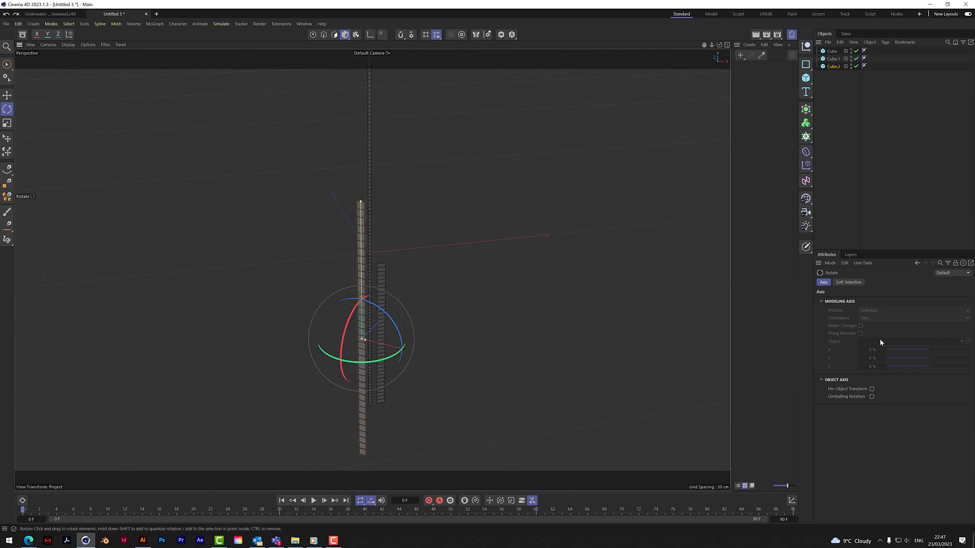
click(834, 67)
drag(886, 300, 909, 301)
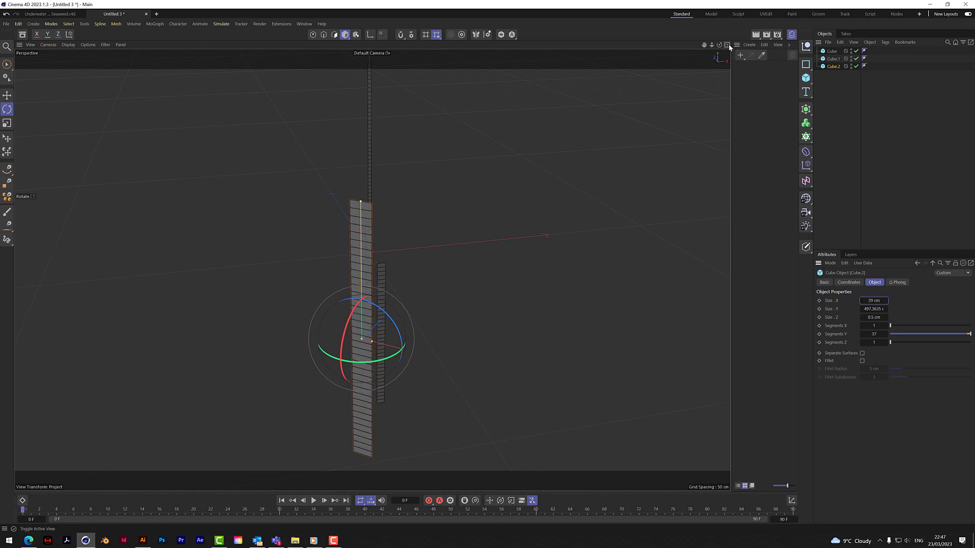
In the Front view, raise the wide third strip until its bottom edge lines up with the tall strip's base
click(727, 45)
click(727, 271)
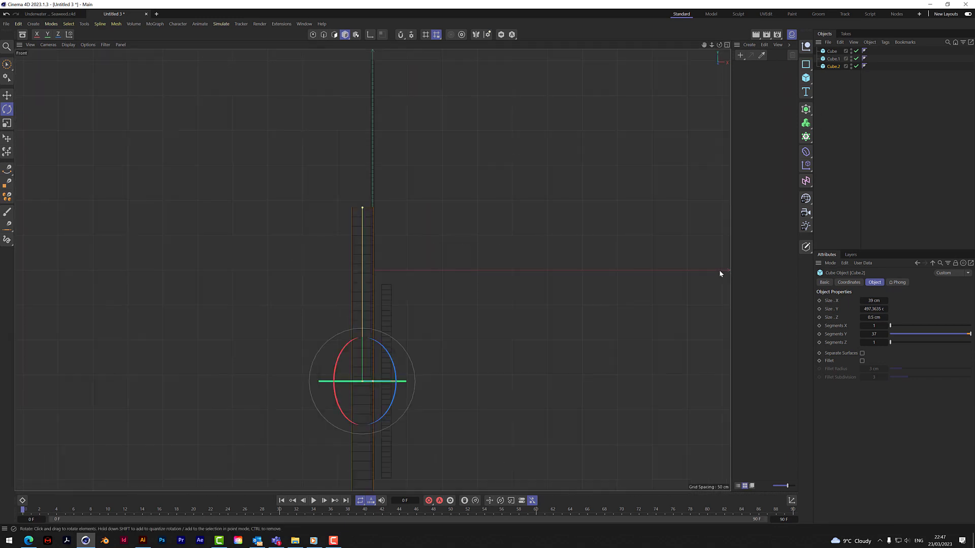
scroll(376, 455, up, 3)
drag(704, 45, 704, 0)
drag(372, 269, 376, 247)
key(9)
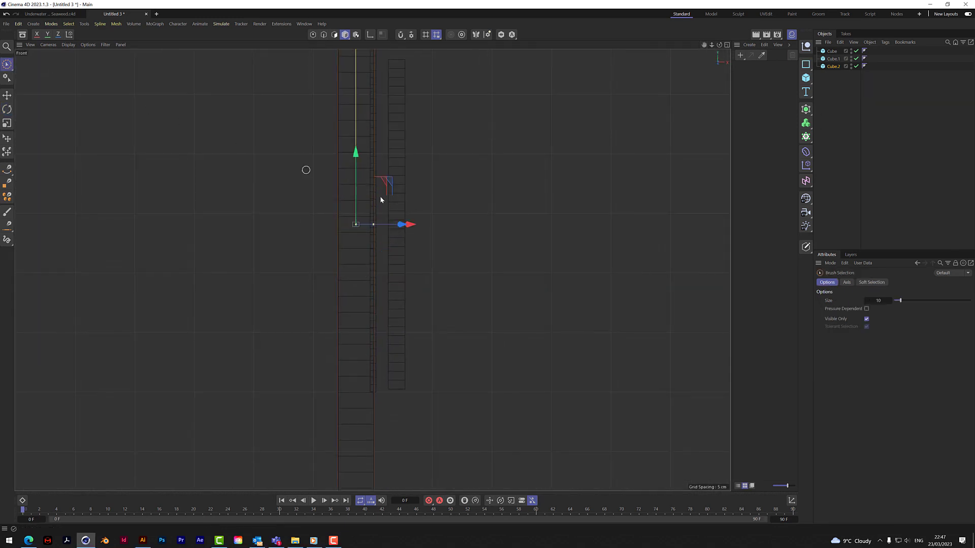
drag(355, 153, 361, 28)
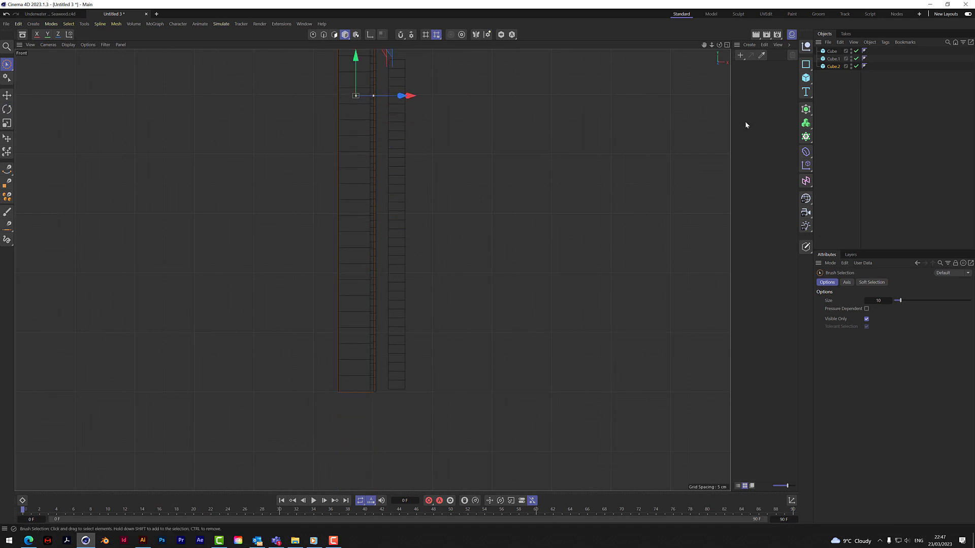
Lower the short 14 cm wide strip slightly so its bottom edge aligns with the other strips
click(833, 51)
click(833, 59)
drag(394, 151, 394, 154)
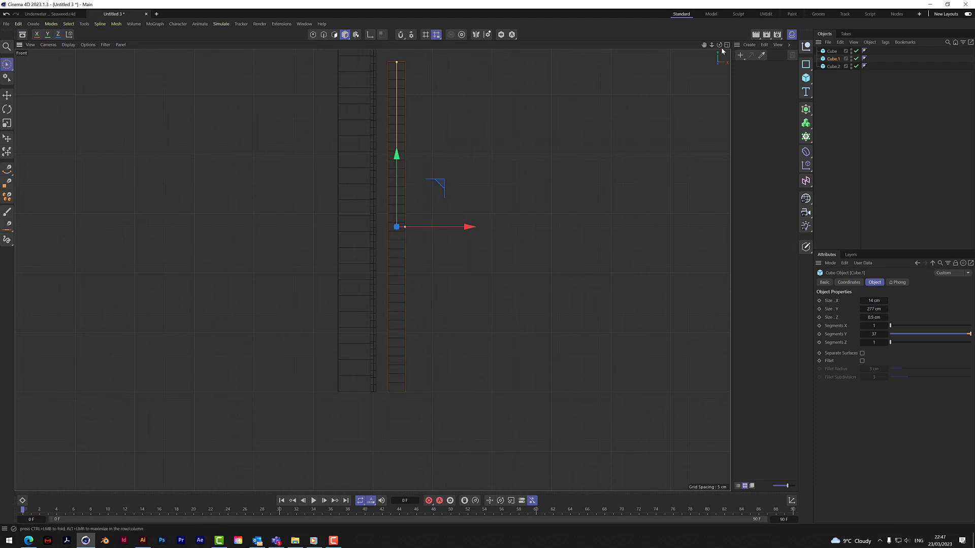
Place copies of all three strips beside the originals along X in the perspective view and rotate them about the vertical axis
drag(846, 87, 834, 71)
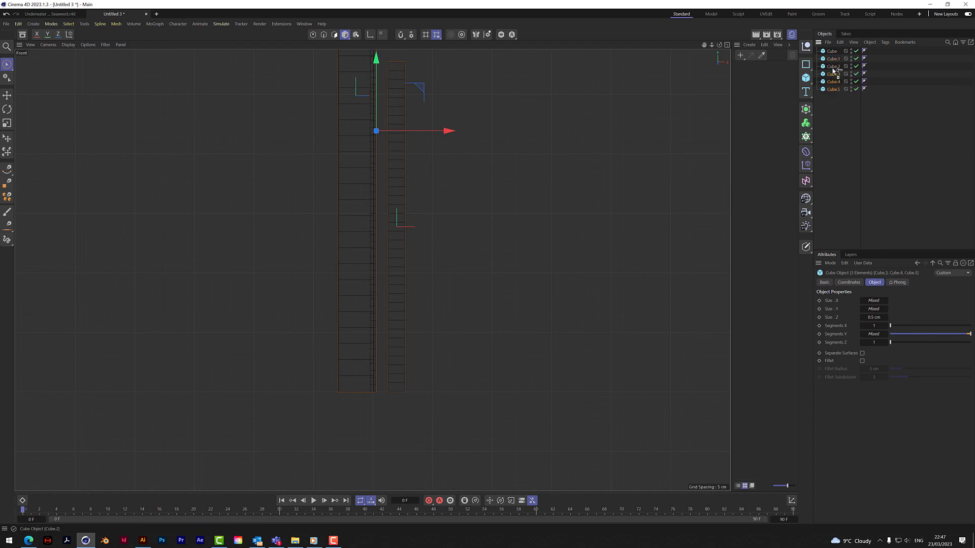
click(445, 126)
click(727, 45)
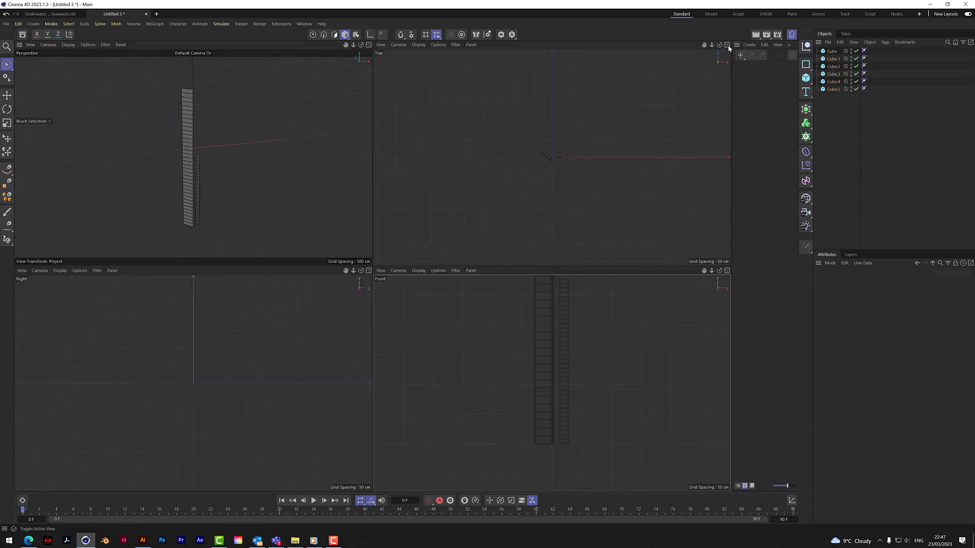
click(369, 45)
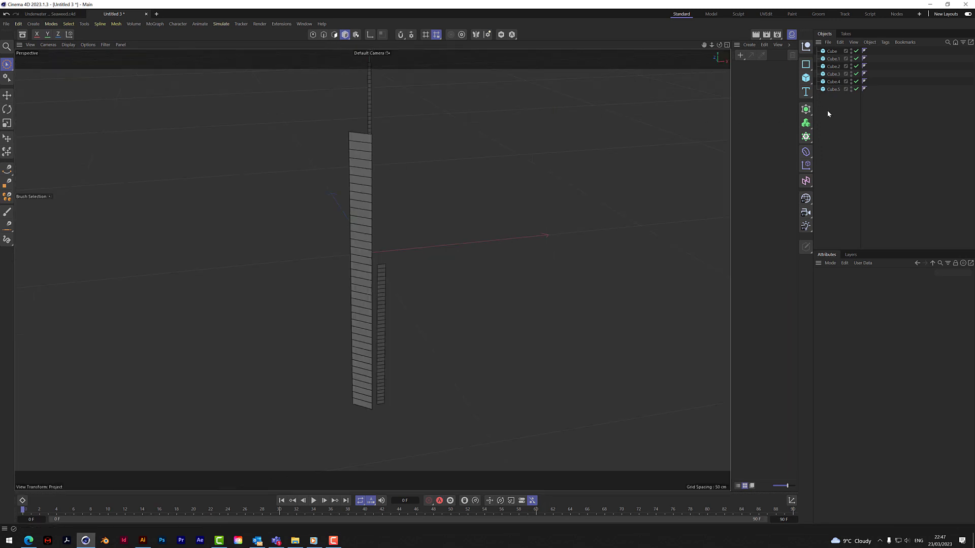
drag(832, 75, 832, 73)
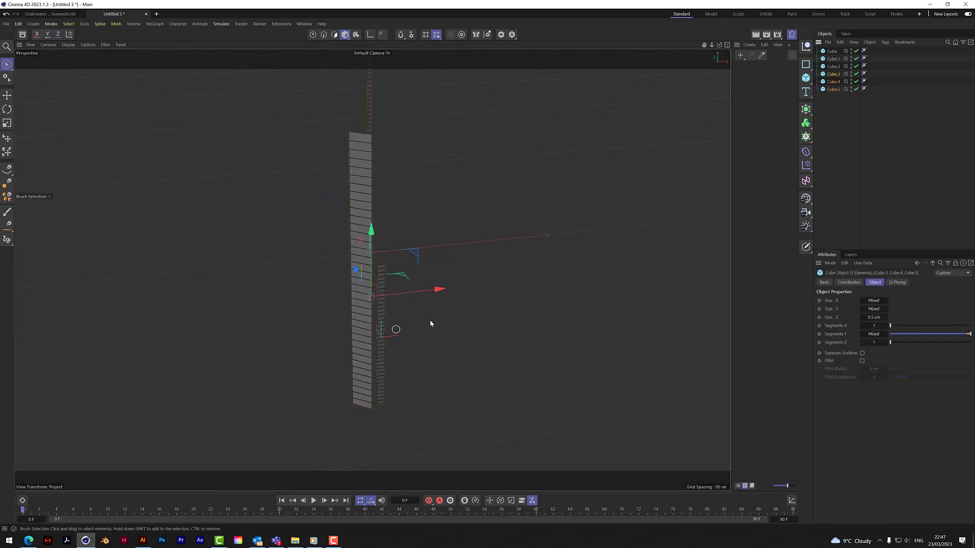
drag(440, 291, 457, 285)
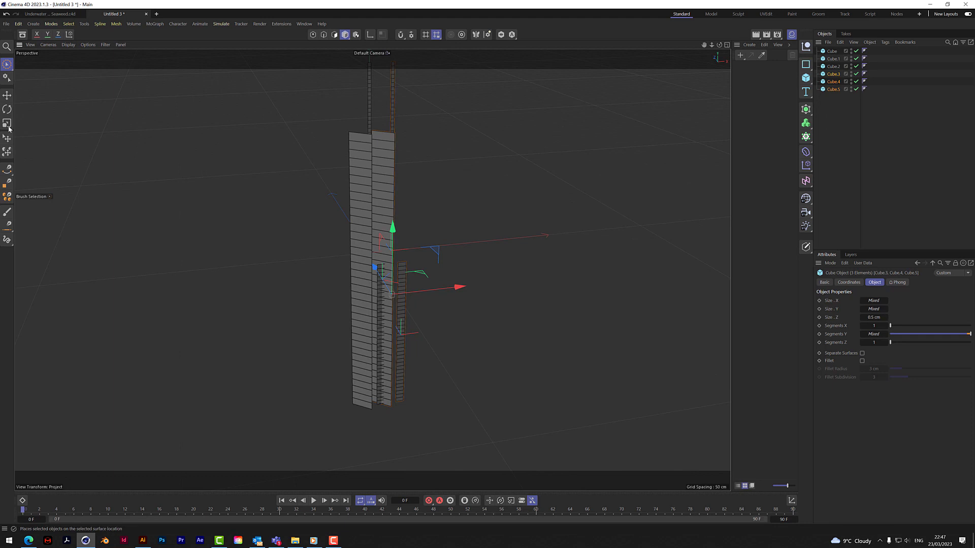
key(r)
drag(409, 317, 477, 219)
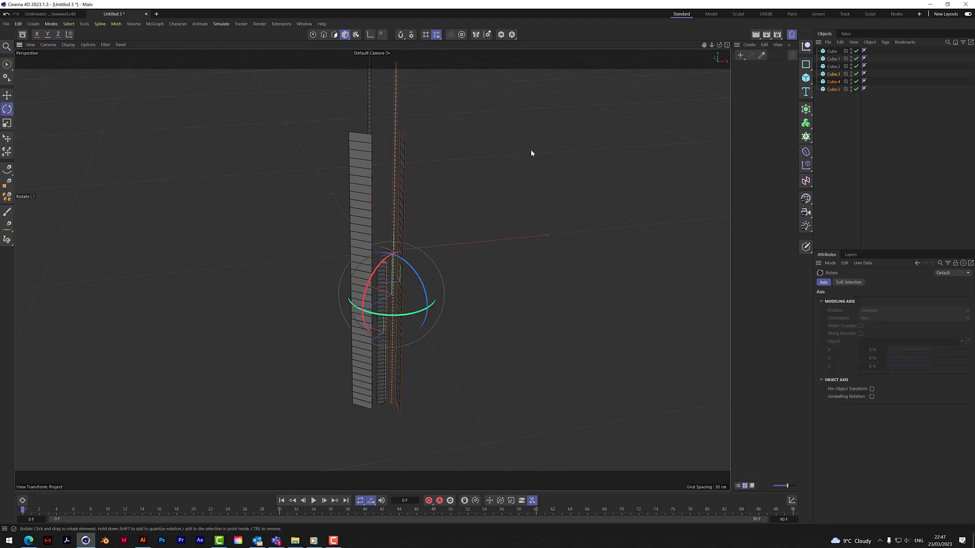
Turn the three copied strips further about the vertical axis and move the 39 cm wide copy away from its neighbours
drag(374, 315, 446, 296)
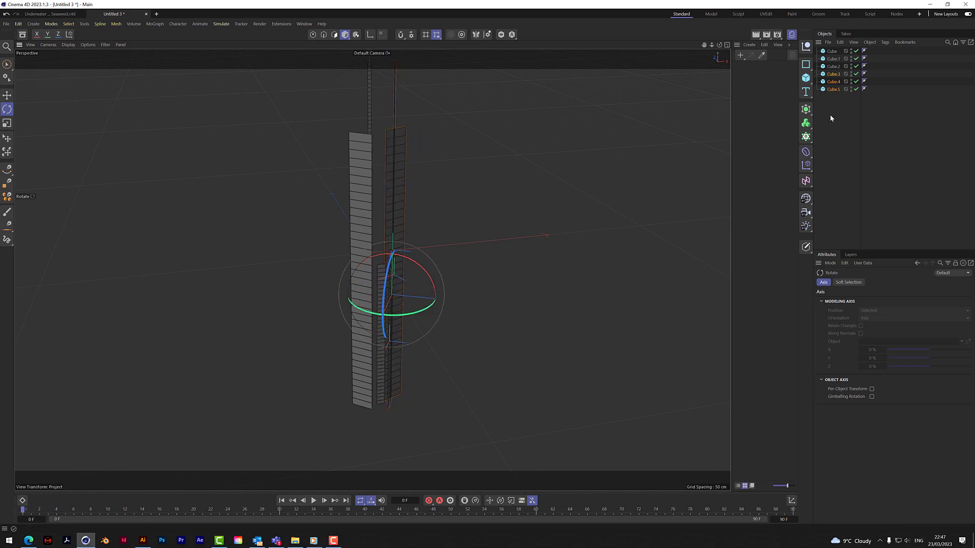
click(838, 89)
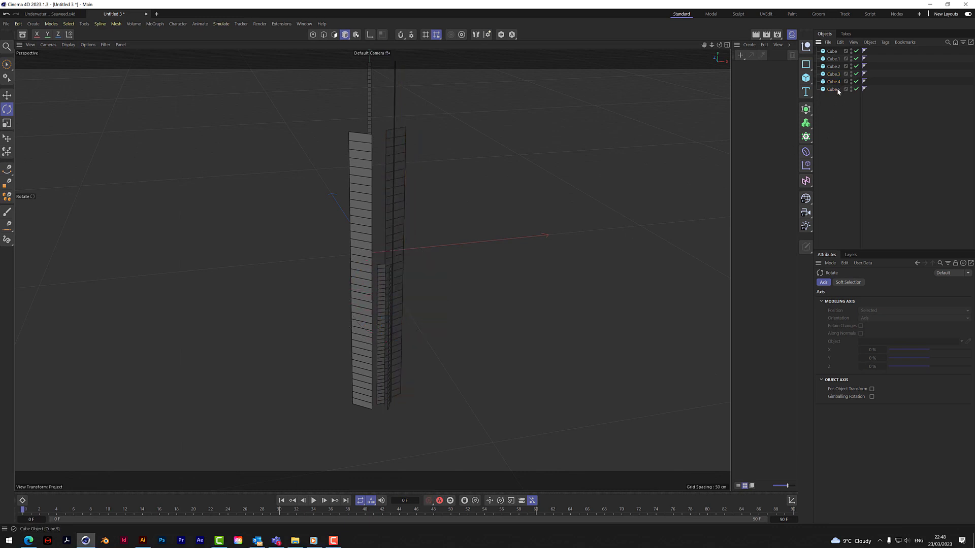
click(8, 65)
drag(406, 300, 453, 308)
drag(719, 44, 528, 58)
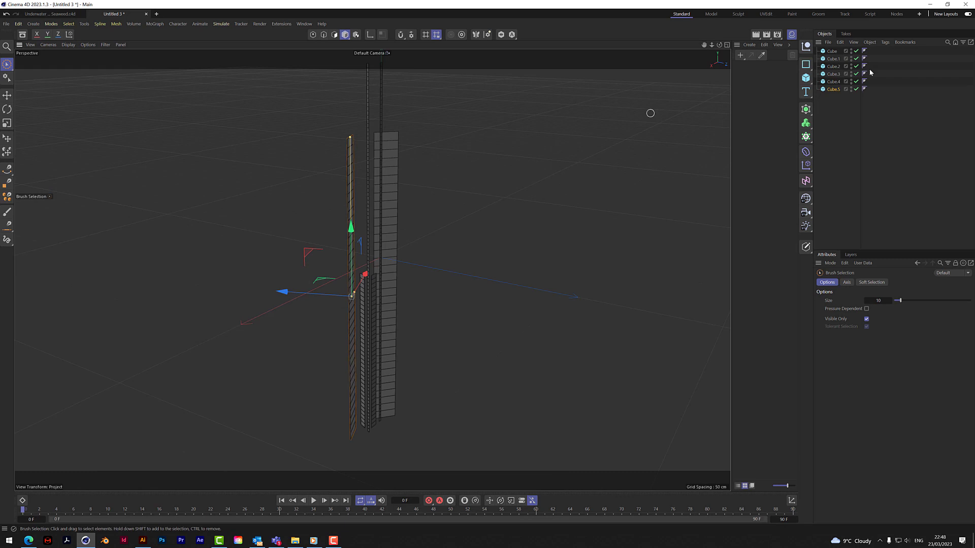
Duplicate all six strips, shift the copies beside the originals, and rotate them about the vertical axis
drag(845, 108, 831, 44)
ctrl+drag(836, 89, 836, 94)
drag(433, 324, 451, 328)
click(7, 109)
mouse_move(378, 330)
mouse_down()
mouse_move(426, 317)
mouse_move(421, 297)
mouse_up()
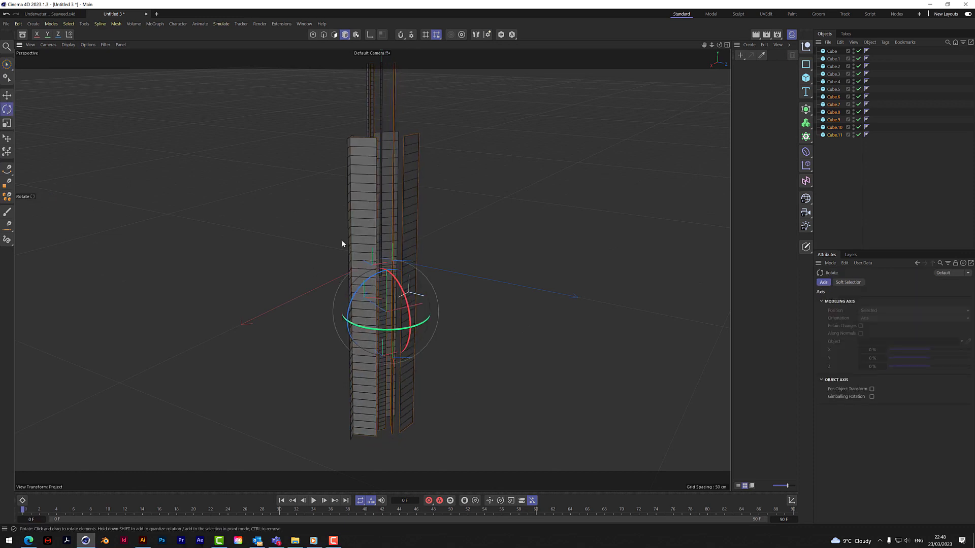
Stretch the copied strip that is about 17.5 cm wide to about 661 cm tall and raise it
click(7, 64)
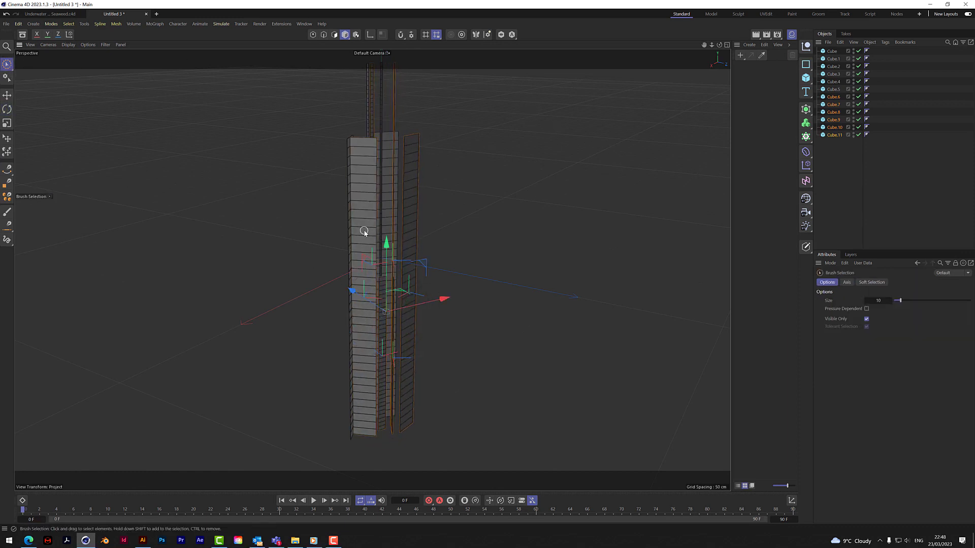
click(369, 299)
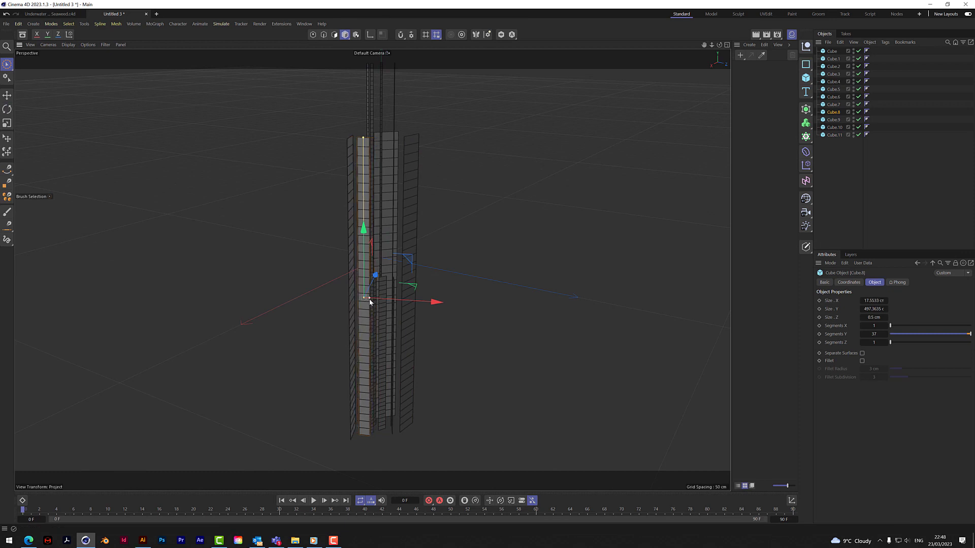
drag(363, 138, 377, 76)
drag(365, 219, 379, 205)
drag(719, 45, 856, 45)
alt+drag(372, 270, 372, 249)
click(472, 307)
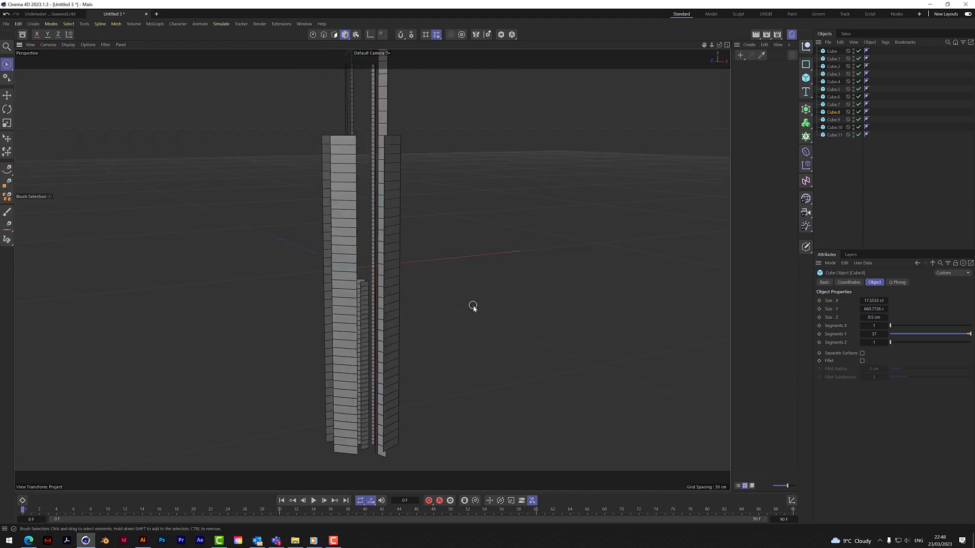
Move the original short 14 cm wide strip along X to spread it from the neighbouring strips
click(366, 296)
drag(425, 358, 396, 364)
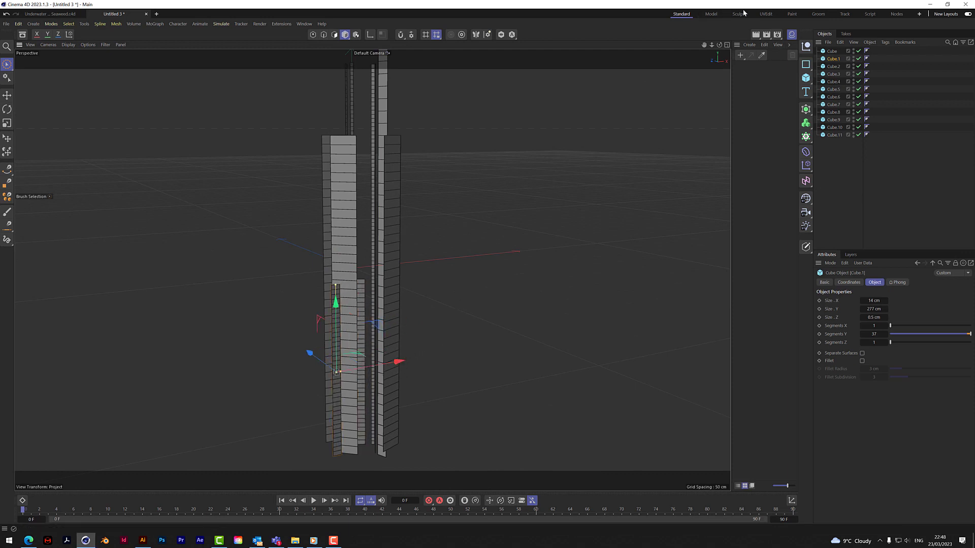
alt+drag(372, 270, 372, 270)
click(594, 182)
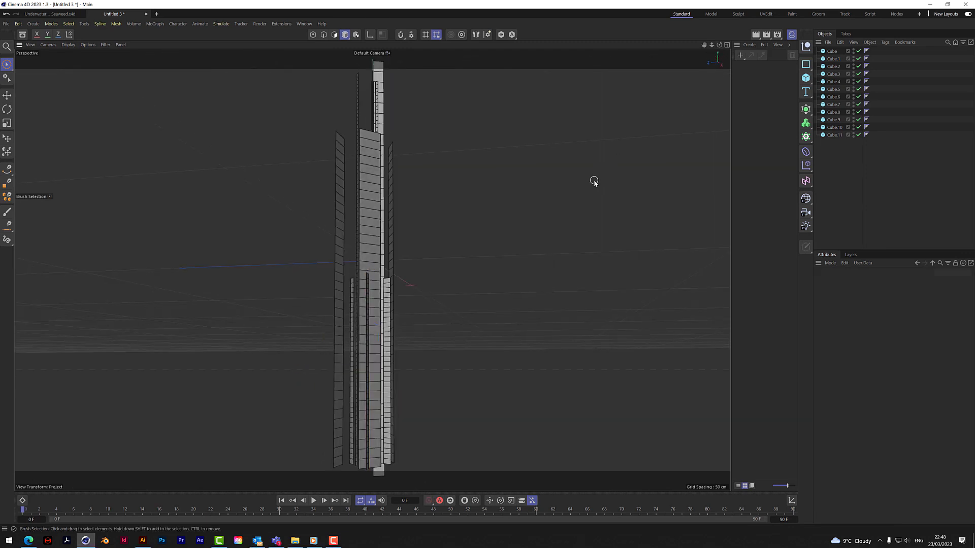
Raise the tallest strip to a Y position of about 30.58 cm so its bottom edge aligns with the others
click(727, 45)
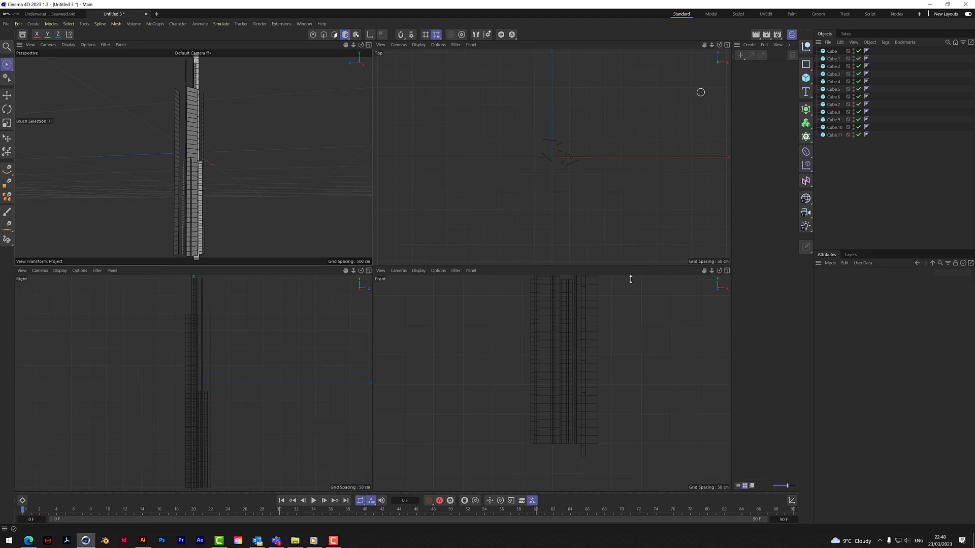
click(588, 458)
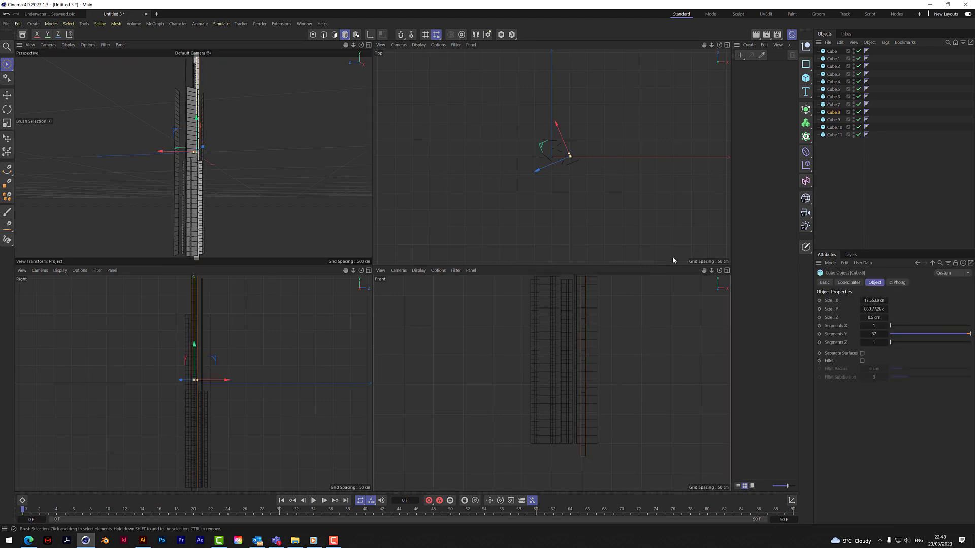
click(851, 283)
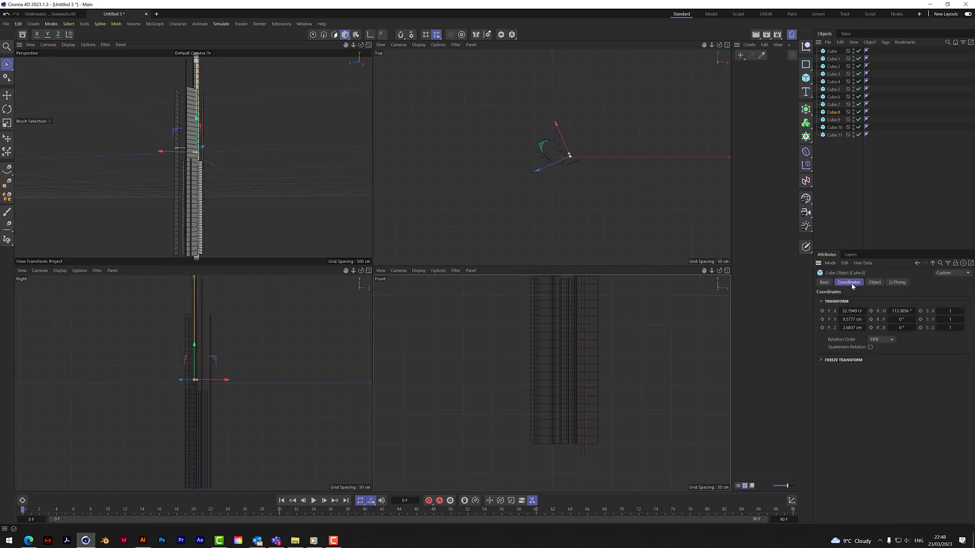
drag(857, 321, 870, 320)
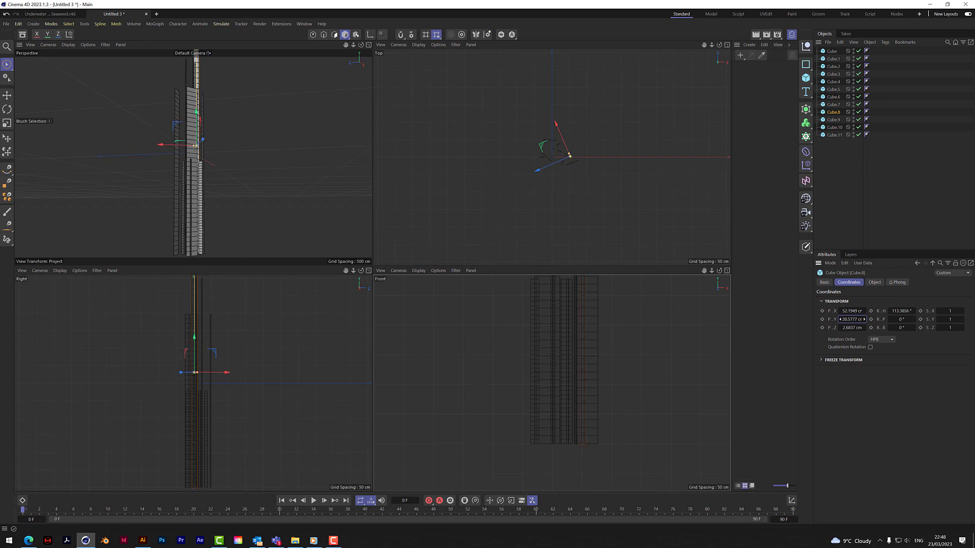
click(369, 45)
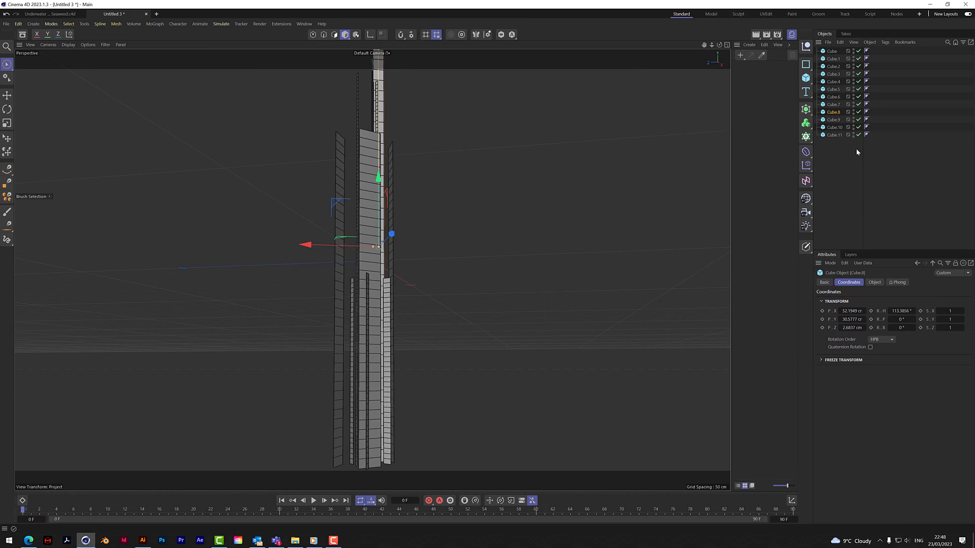
Add a Disc primitive to the scene as a base for the strips
click(807, 78)
drag(712, 47, 625, 82)
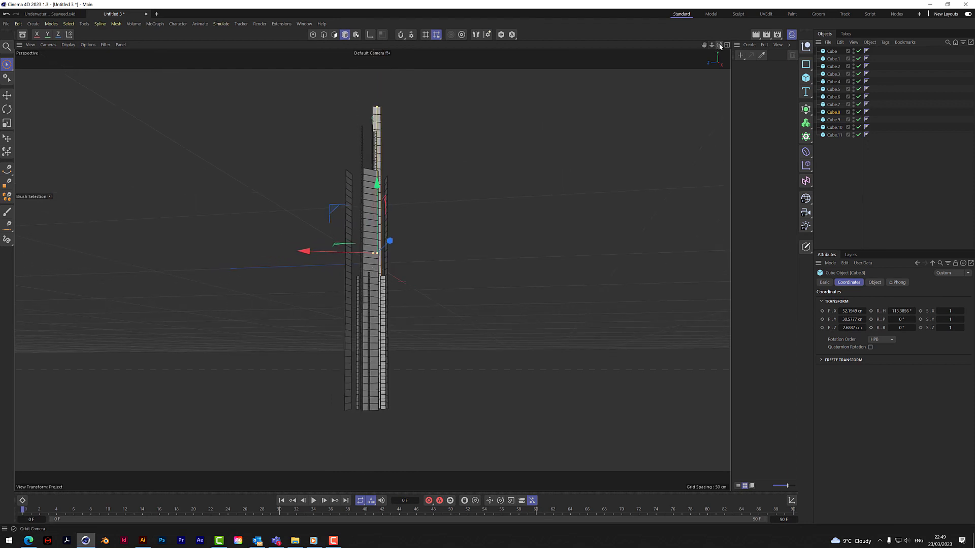
drag(764, 51, 788, 55)
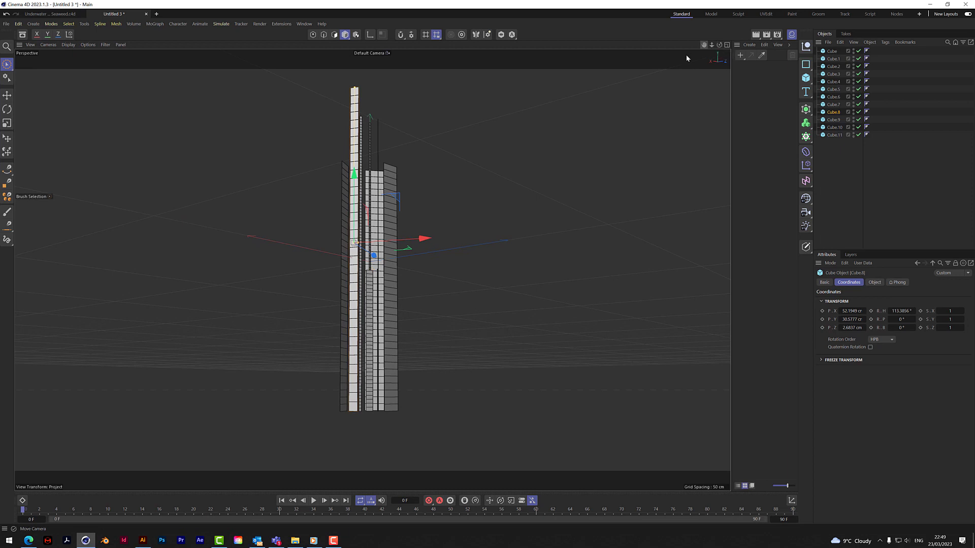
drag(719, 45, 731, 46)
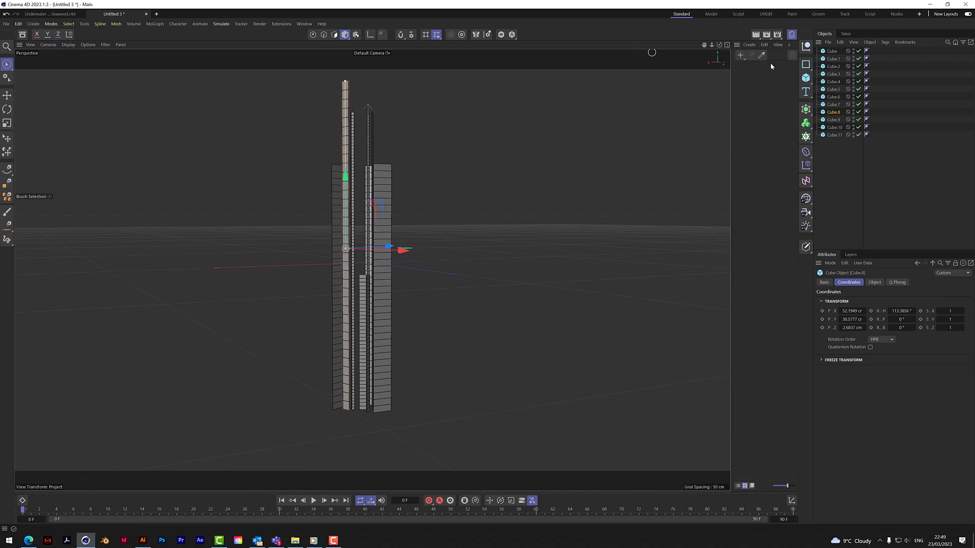
click(811, 79)
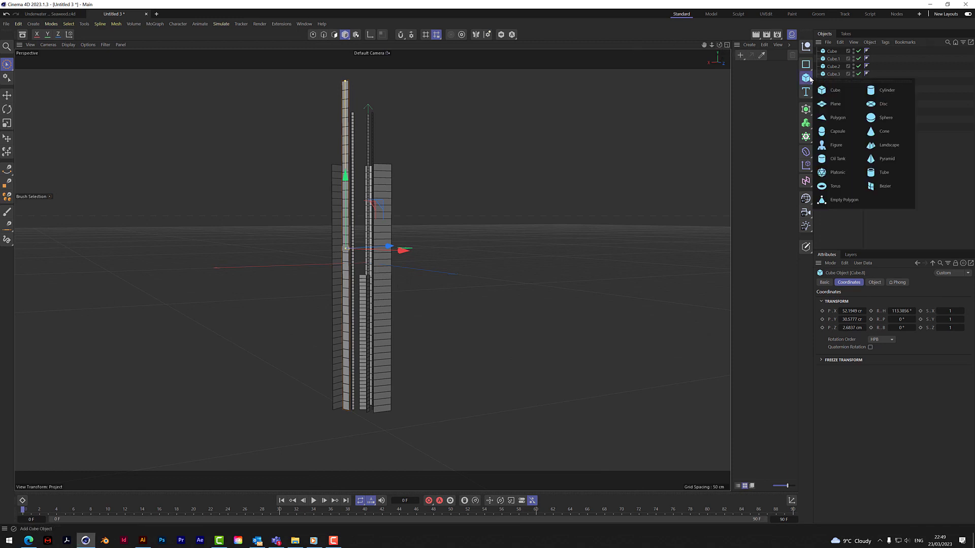
click(882, 105)
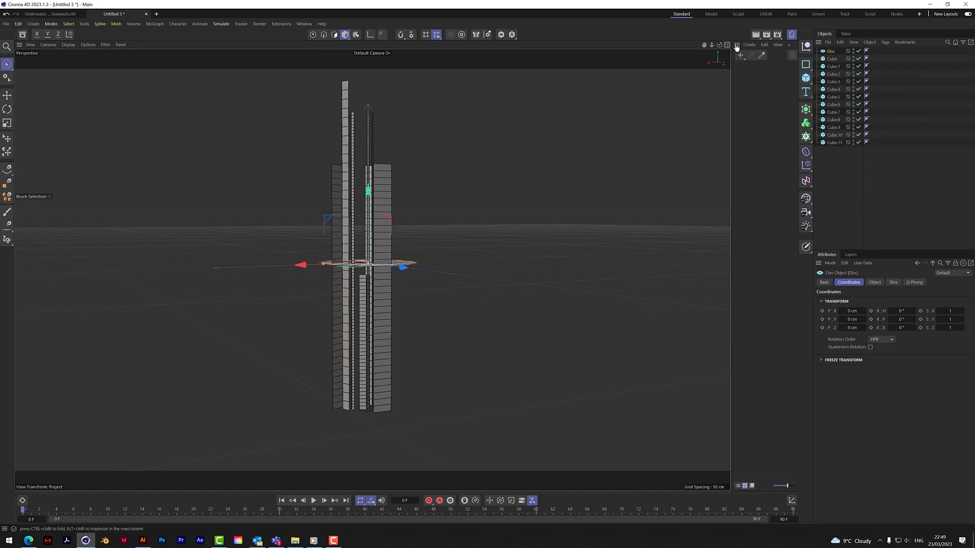
Select all twelve strips and raise them together until their bottom edges rest on the disc
click(832, 59)
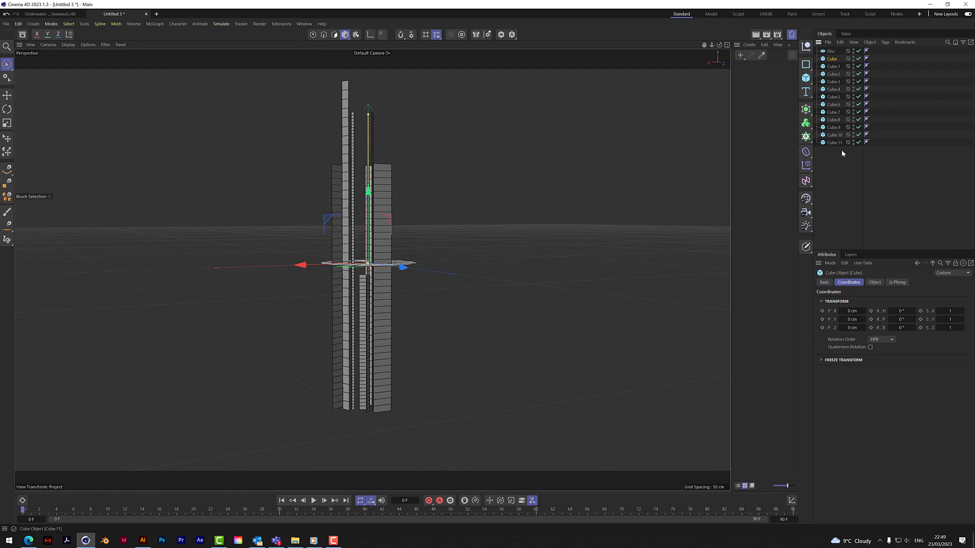
shift+click(835, 142)
drag(365, 222, 388, 74)
scroll(376, 264, up, 5)
scroll(375, 263, up, 3)
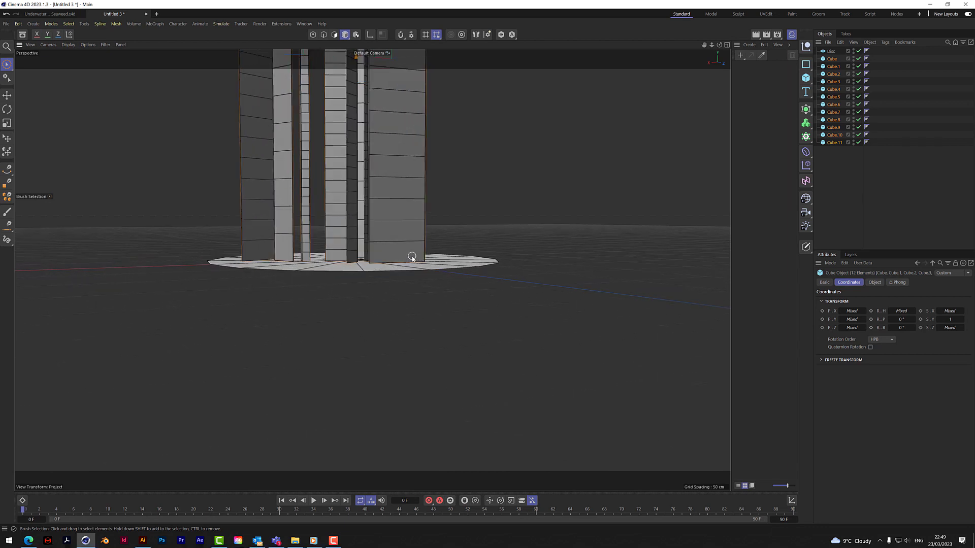
Set the disc to 23 disc segments and 43 rotation segments
drag(719, 44, 701, 50)
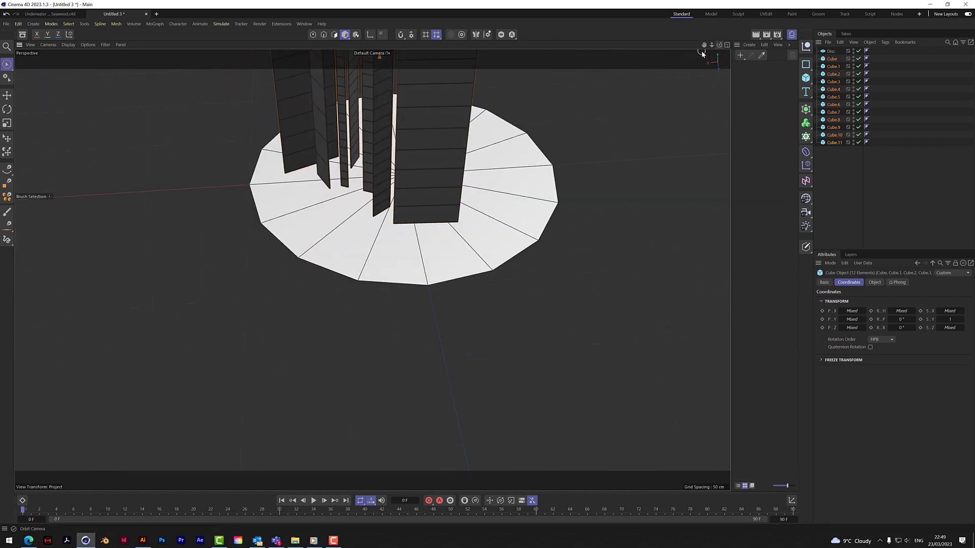
click(831, 52)
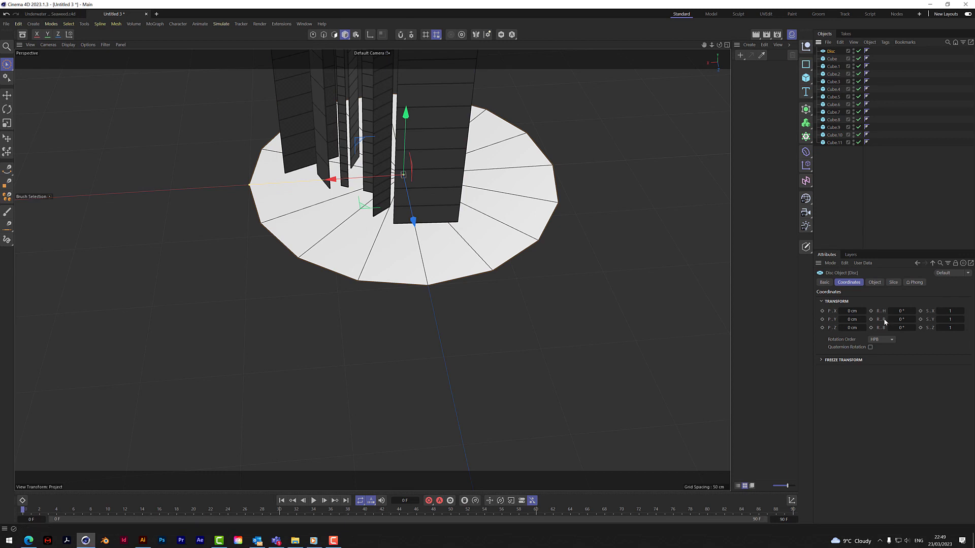
click(875, 283)
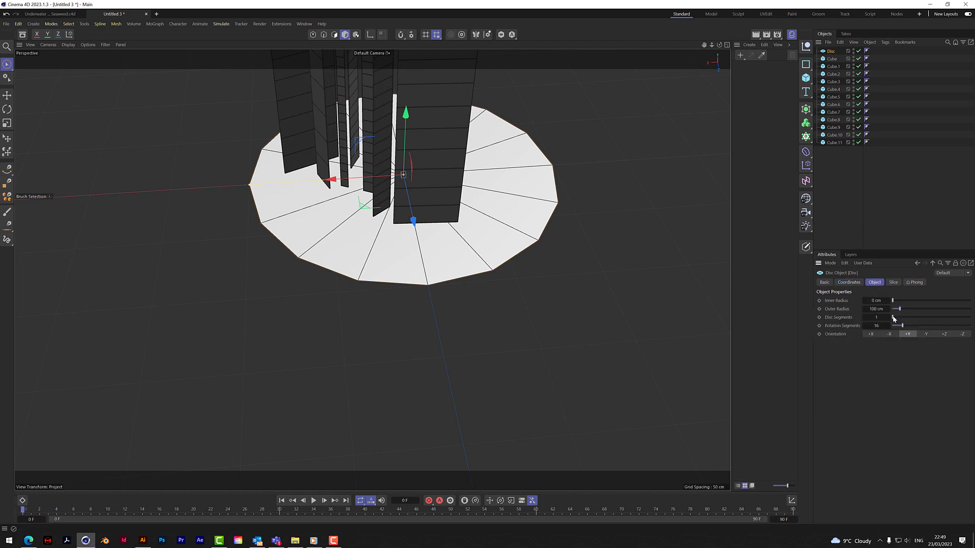
mouse_move(880, 317)
mouse_down()
mouse_move(904, 318)
mouse_move(880, 328)
mouse_move(884, 318)
mouse_up()
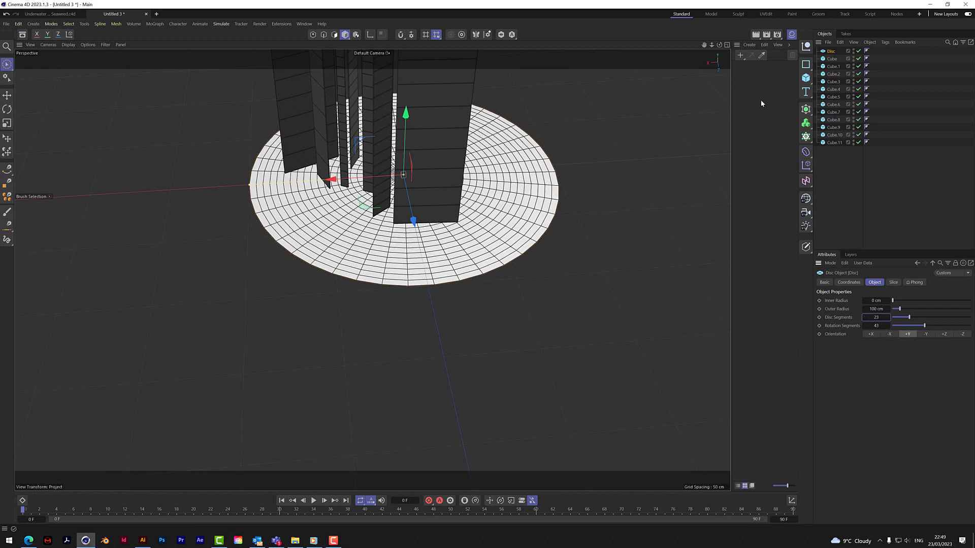
Shift the disc along X so it sits centred beneath the strips
drag(719, 44, 719, 14)
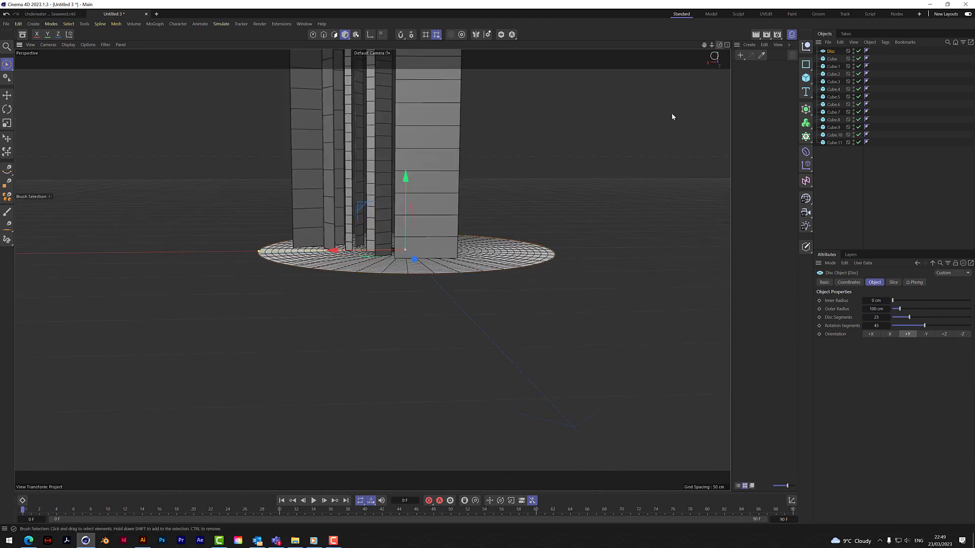
drag(334, 252, 313, 251)
mouse_move(719, 45)
mouse_down()
mouse_move(698, 71)
mouse_move(714, 52)
mouse_up()
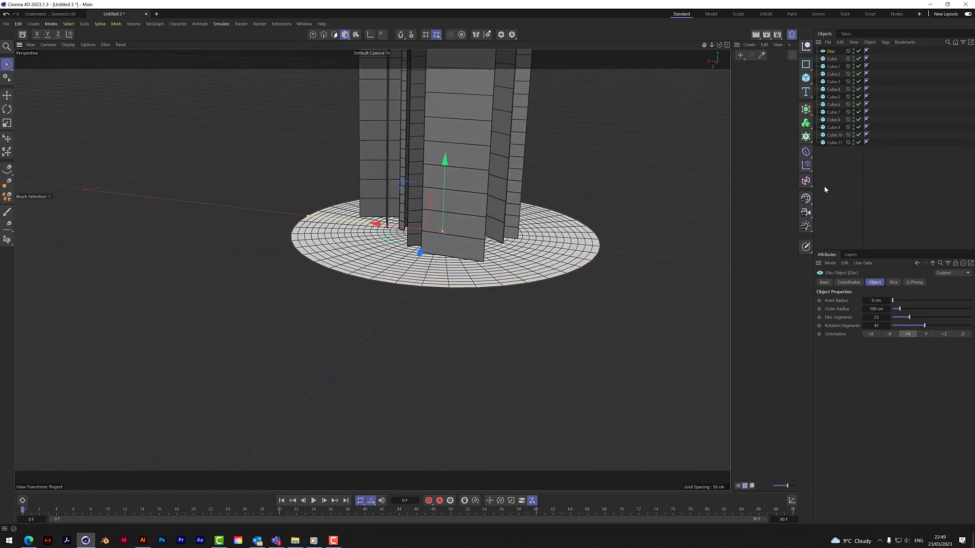
Group all the strips under one null and rename the group as ribbons
click(838, 176)
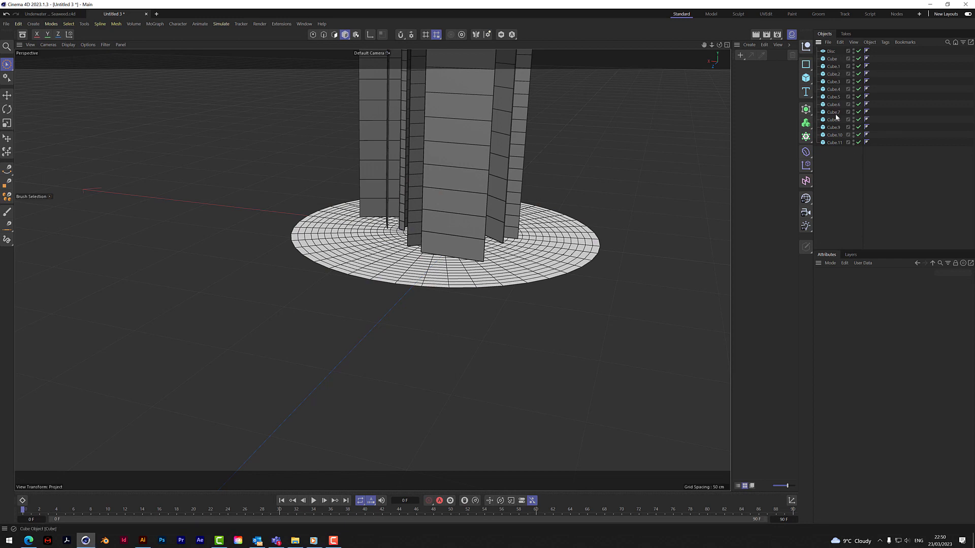
drag(841, 152, 834, 59)
right_click(834, 59)
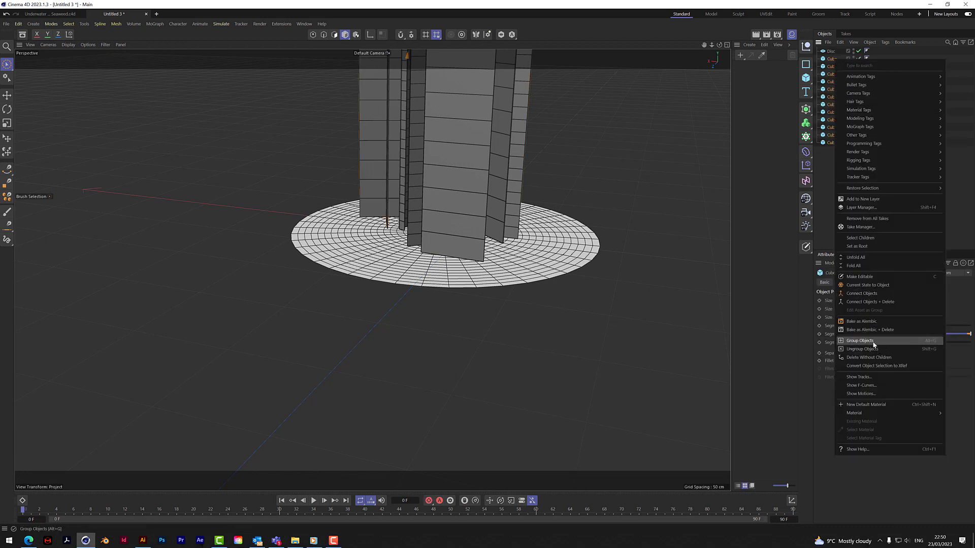
click(868, 342)
double_click(831, 59)
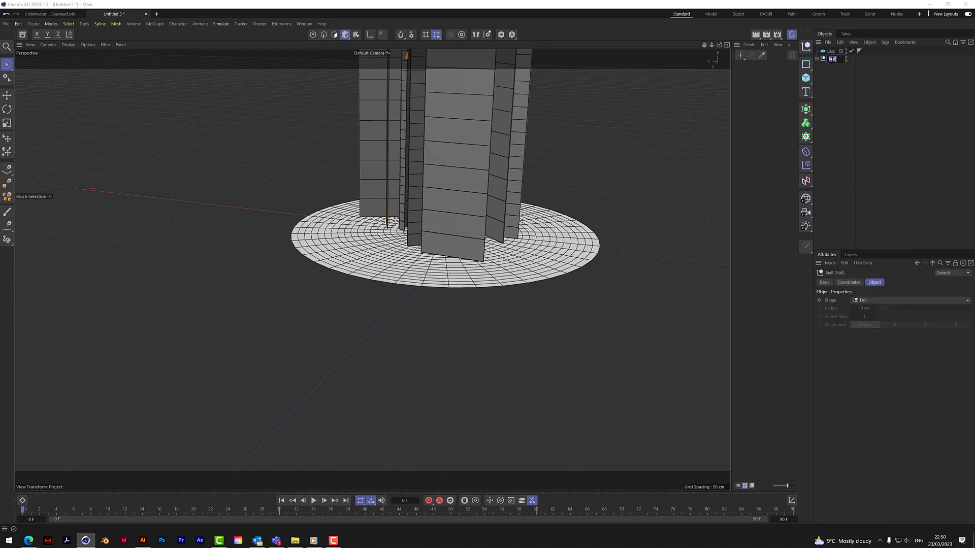
text(ribbons)
key(Return)
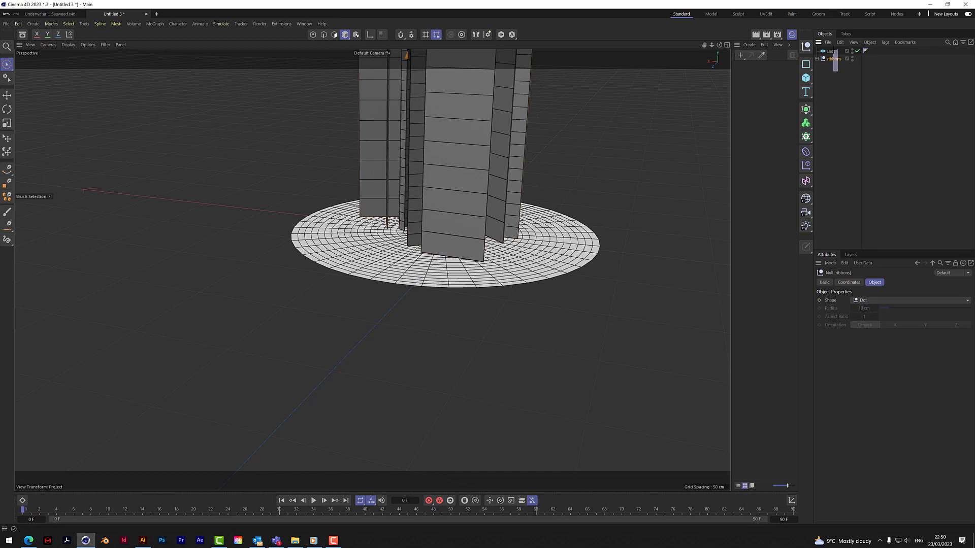
Apply a Cloth simulation tag to both the disc and the ribbons group
ctrl+click(830, 51)
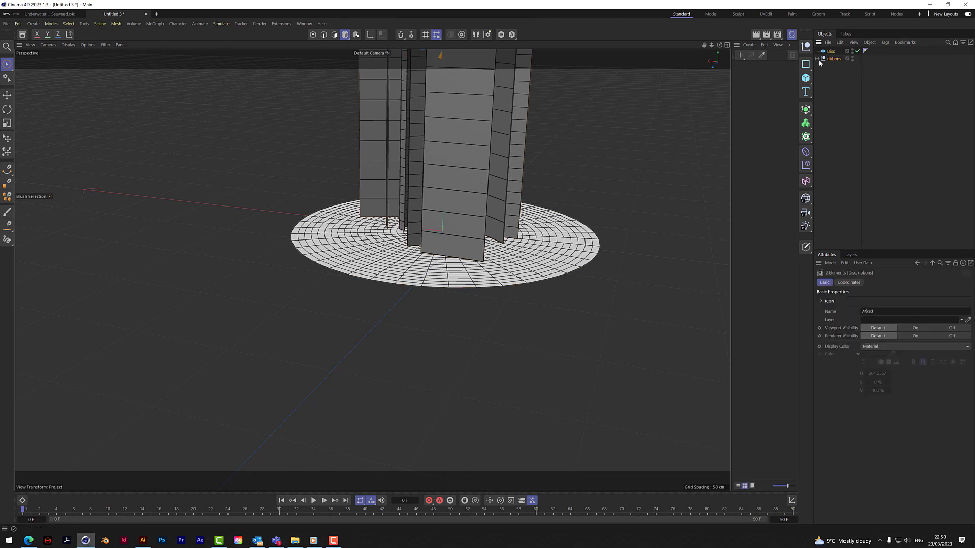
click(837, 75)
drag(837, 74, 833, 51)
right_click(834, 57)
mouse_move(853, 168)
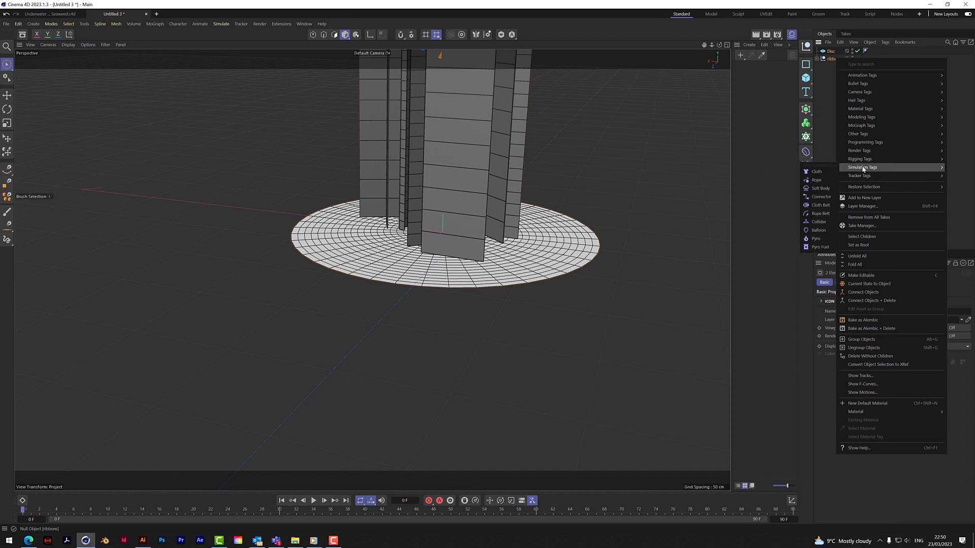
click(817, 172)
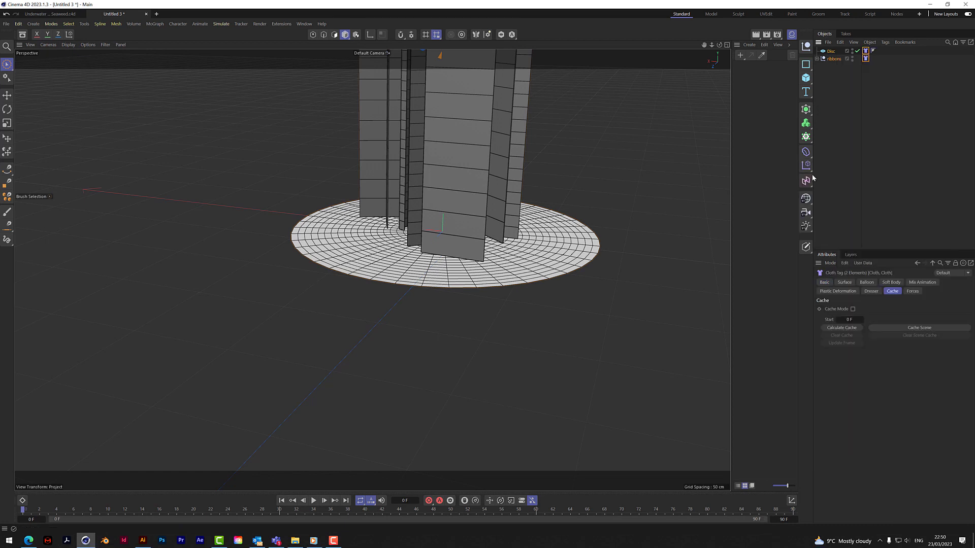
Place the disc below the ribbons group in the object hierarchy and open the settings of the disc's Cloth tag
click(852, 94)
drag(831, 52, 833, 53)
click(831, 59)
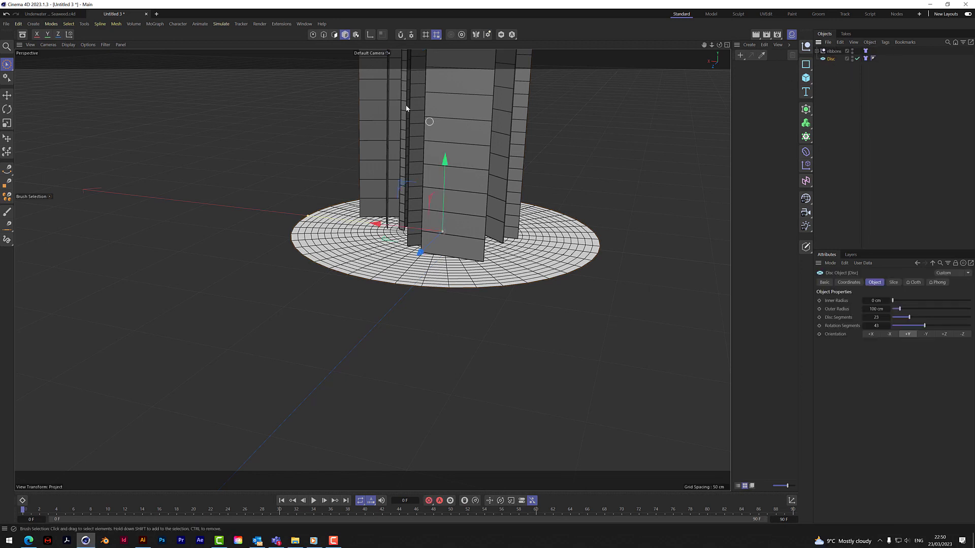
click(865, 59)
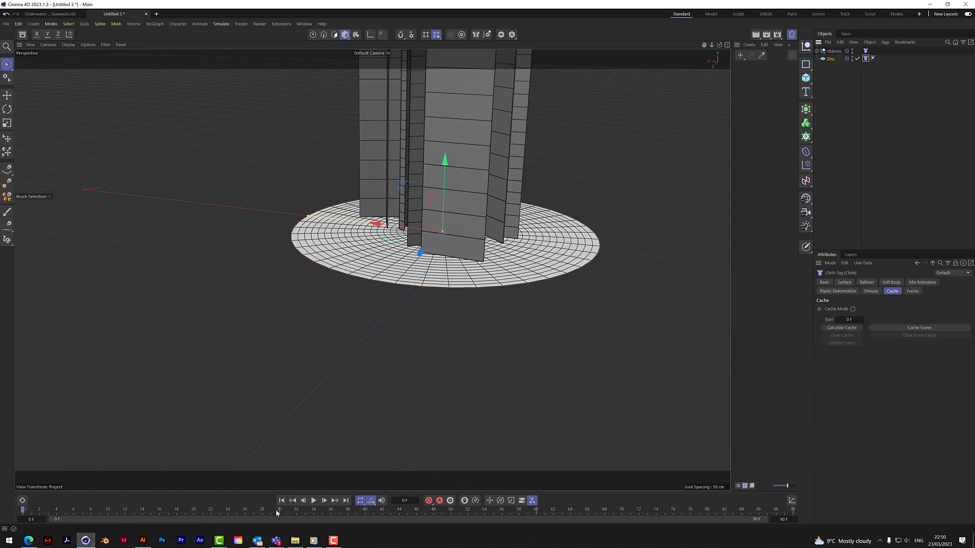
Play the cloth simulation to test how the disc and ribbons behave, and return to the first frame
click(314, 501)
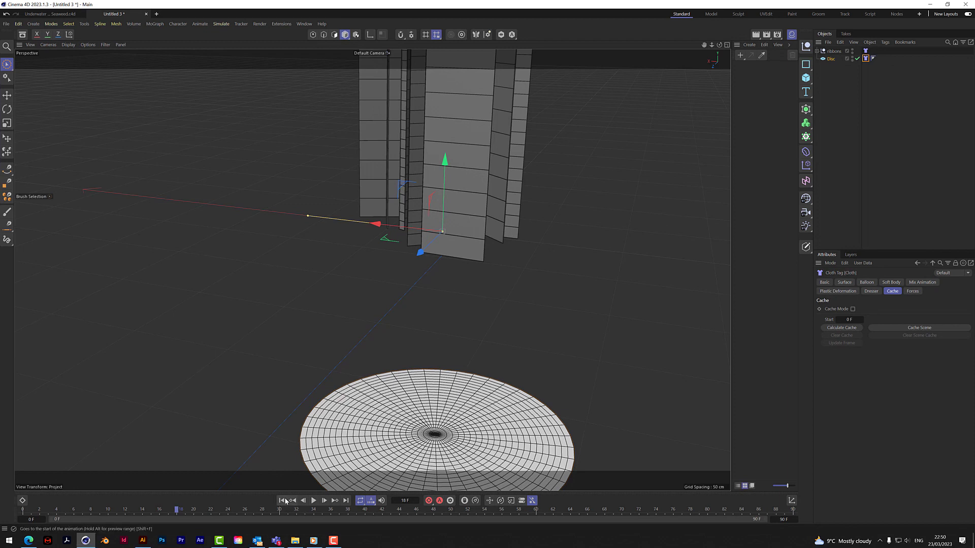
click(313, 501)
click(314, 501)
click(281, 502)
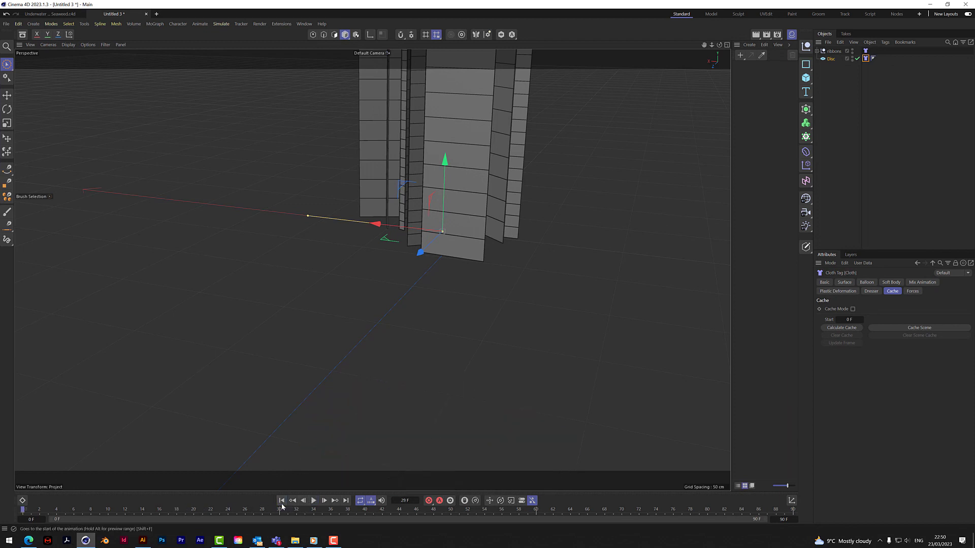
Add a Connect generator, nest the ribbons group inside it and move the group's Cloth tag onto the generator
click(819, 51)
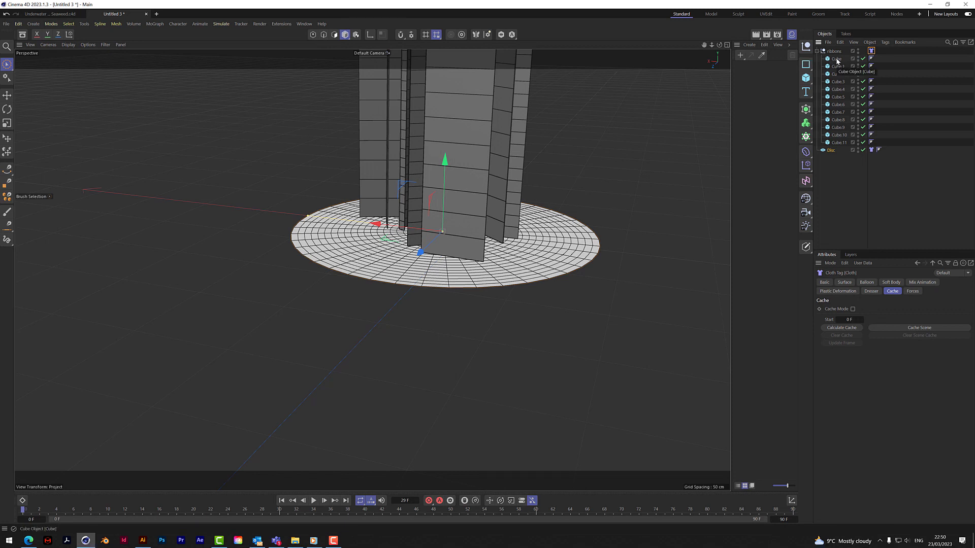
click(836, 59)
click(844, 160)
click(806, 109)
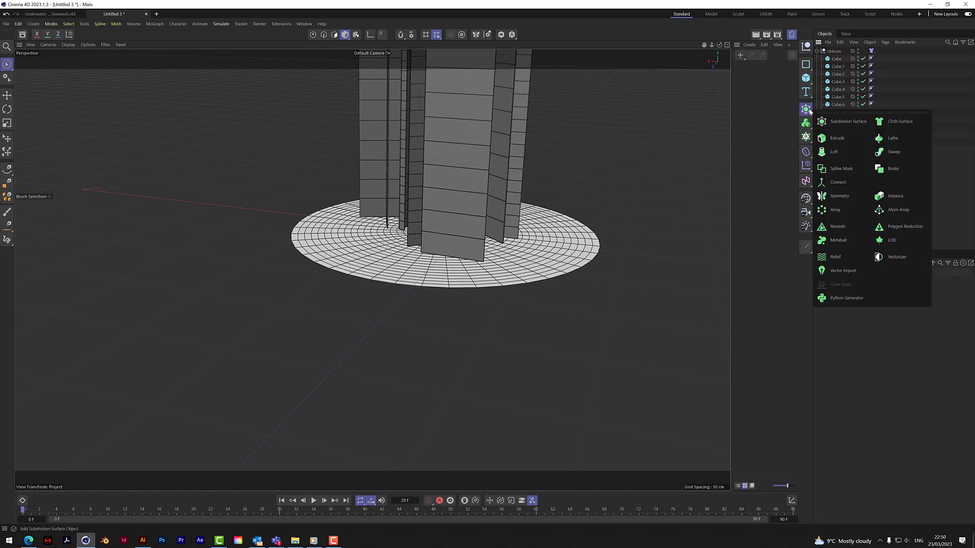
click(841, 182)
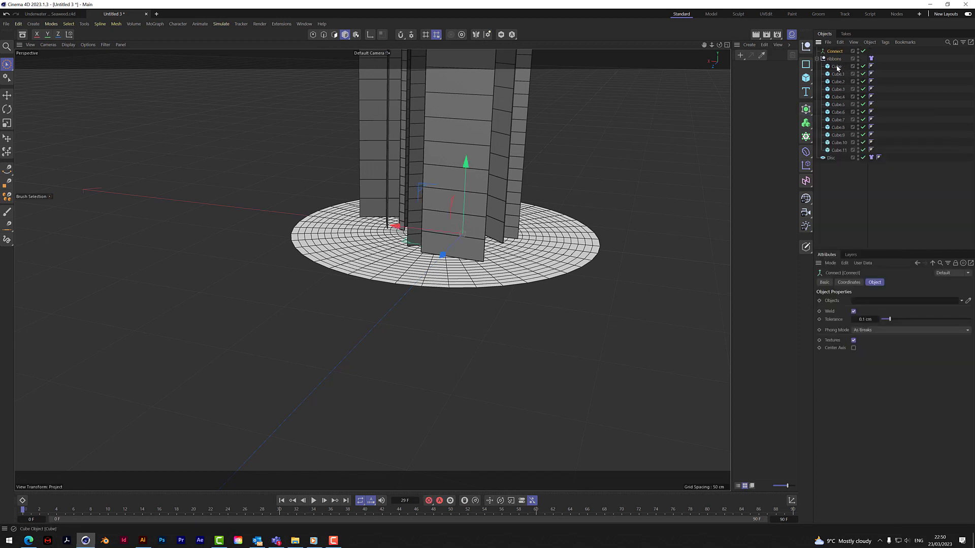
drag(836, 61, 842, 52)
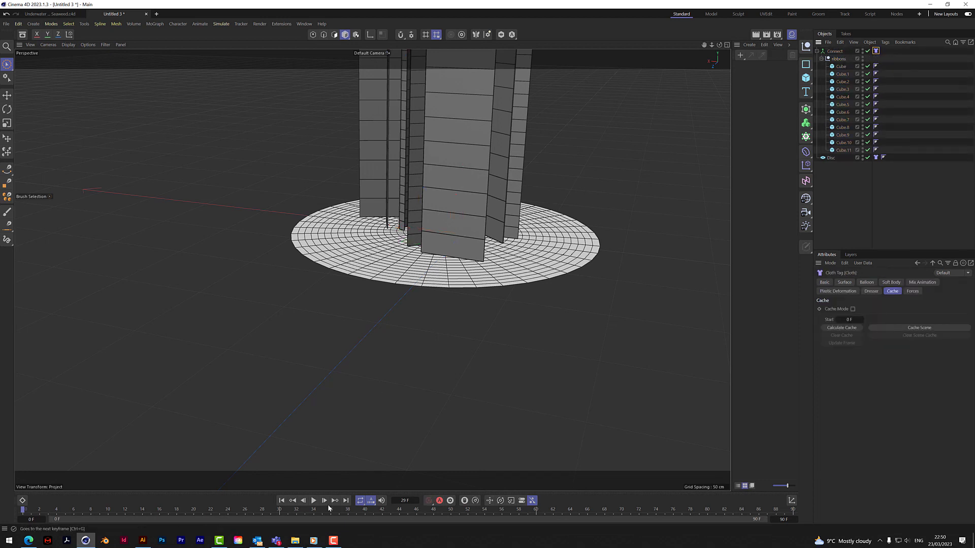
Test the simulation with the ribbons under the Connect generator, and rewind to the start
click(313, 500)
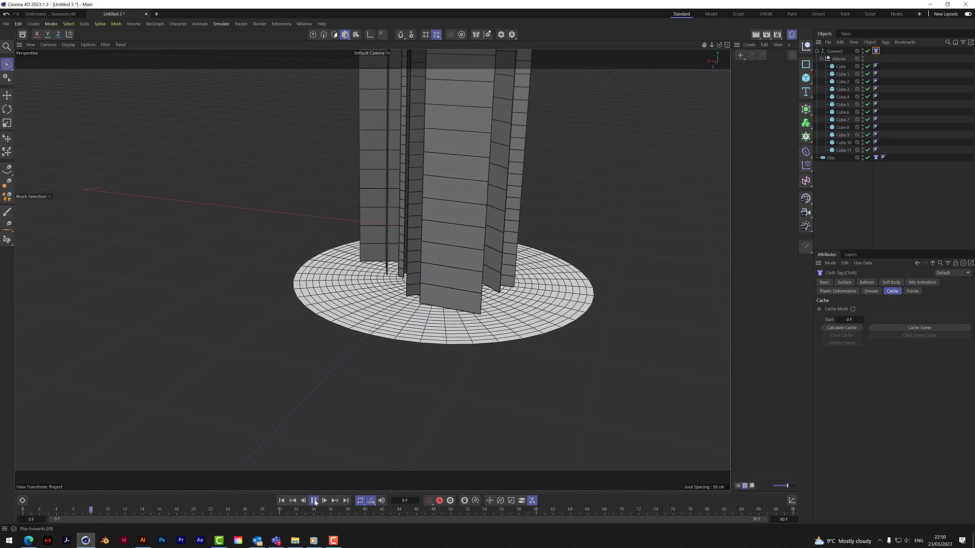
click(282, 501)
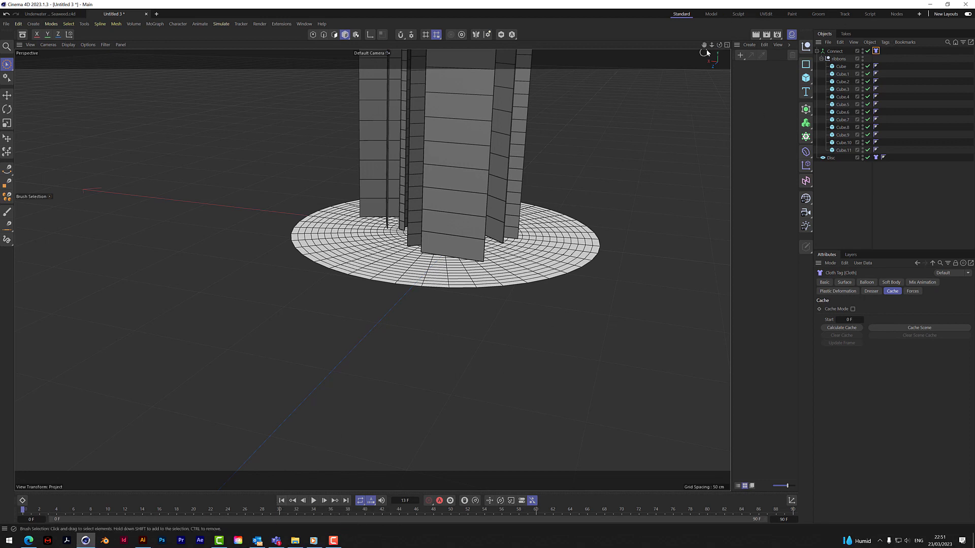
drag(711, 45, 789, 131)
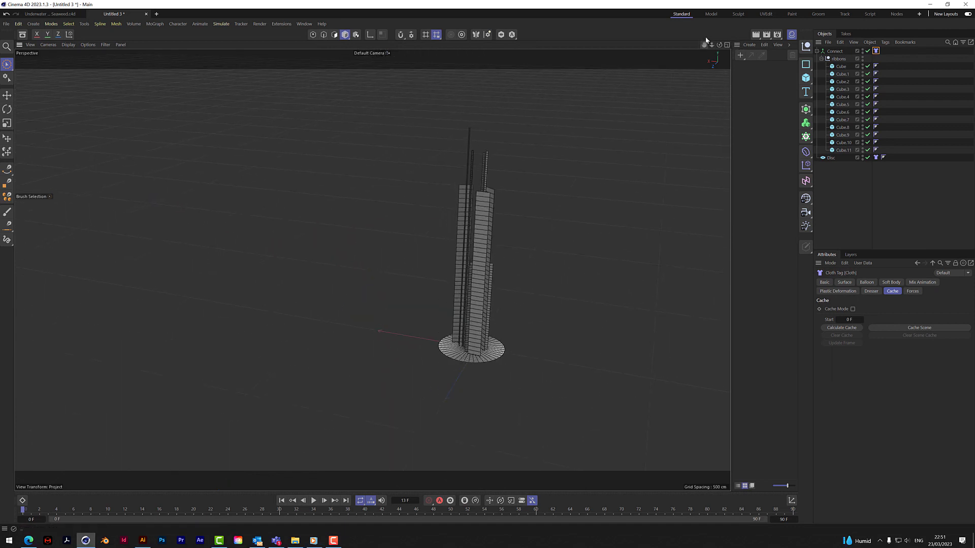
Set the project's simulation gravity to 0 cm and extend the timeline to end at frame 200
key(ctrl+d)
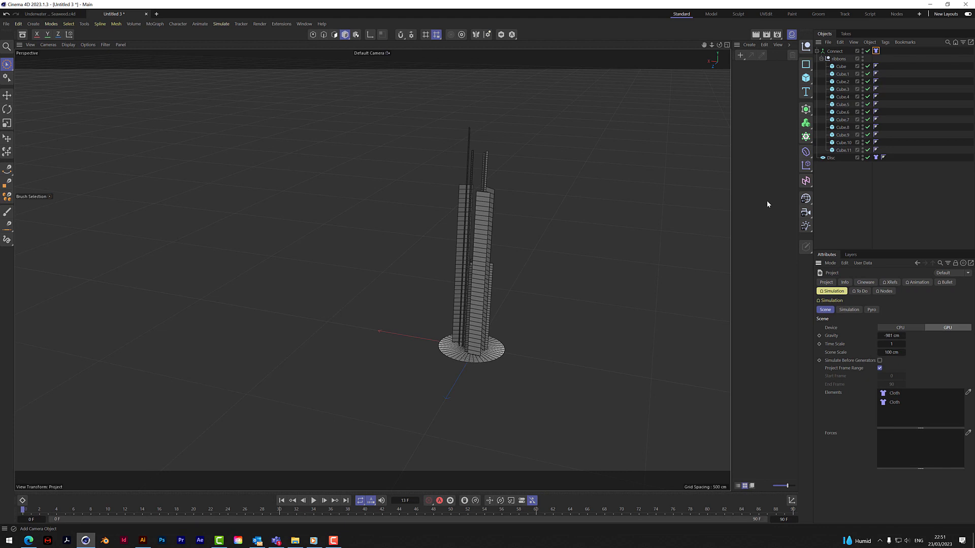
double_click(893, 336)
key(BackSpace)
click(313, 501)
click(313, 501)
key(Return)
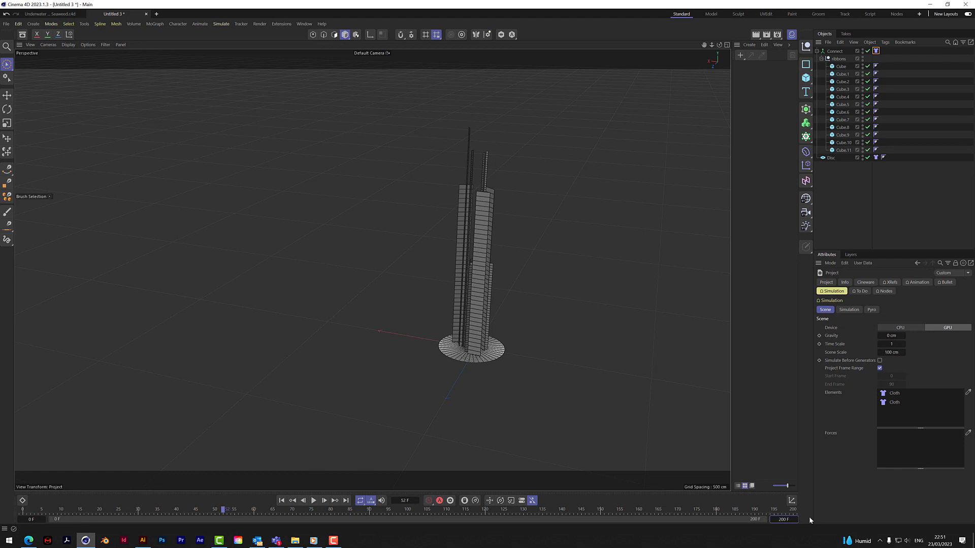
Play the zero-gravity simulation from the first frame to check the strips and disc
click(282, 501)
click(314, 502)
click(314, 501)
Add a Turbulence force with a strength of 18.6 cm and a scale of 31.4 %
click(221, 24)
mouse_move(228, 41)
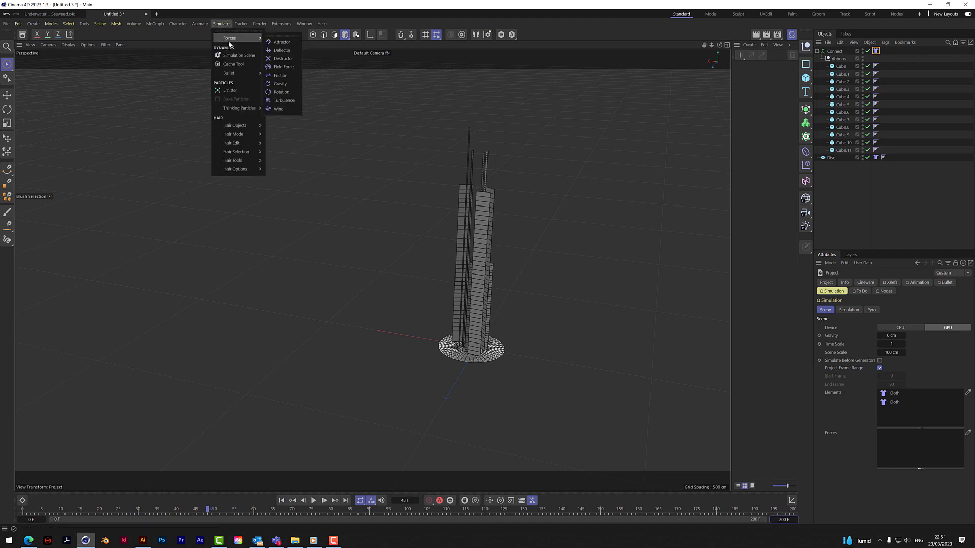
click(283, 101)
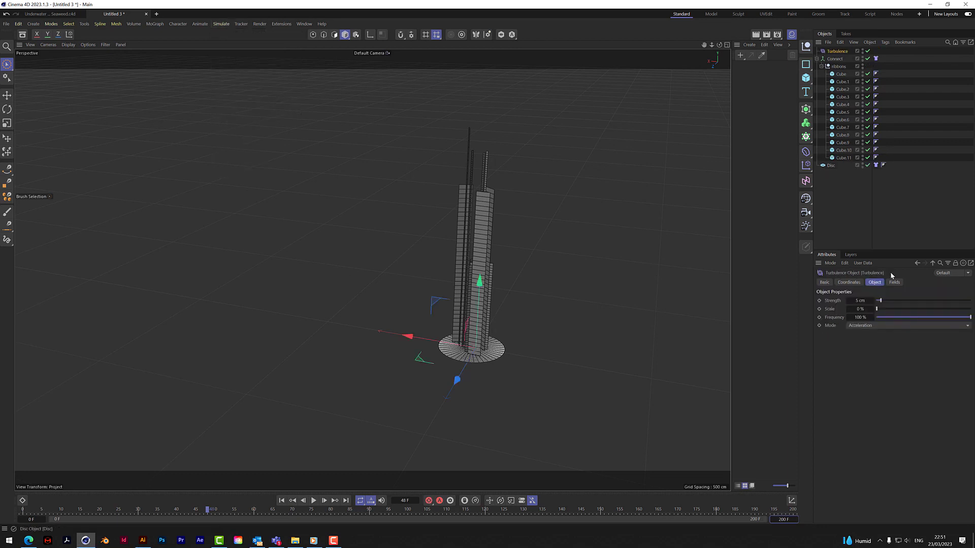
click(893, 301)
click(906, 308)
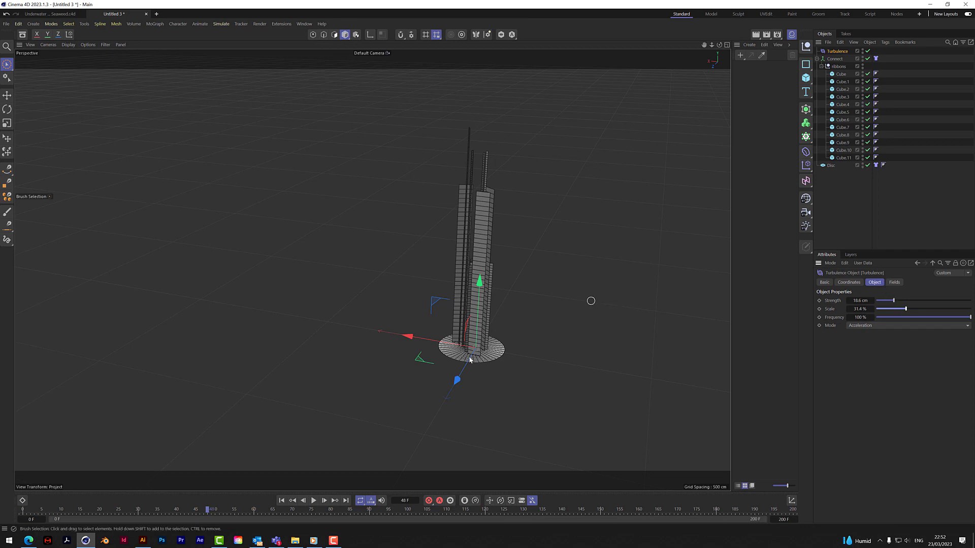
Play the simulation with turbulence, examine the strips and disc up close, and return to the first frame
click(281, 501)
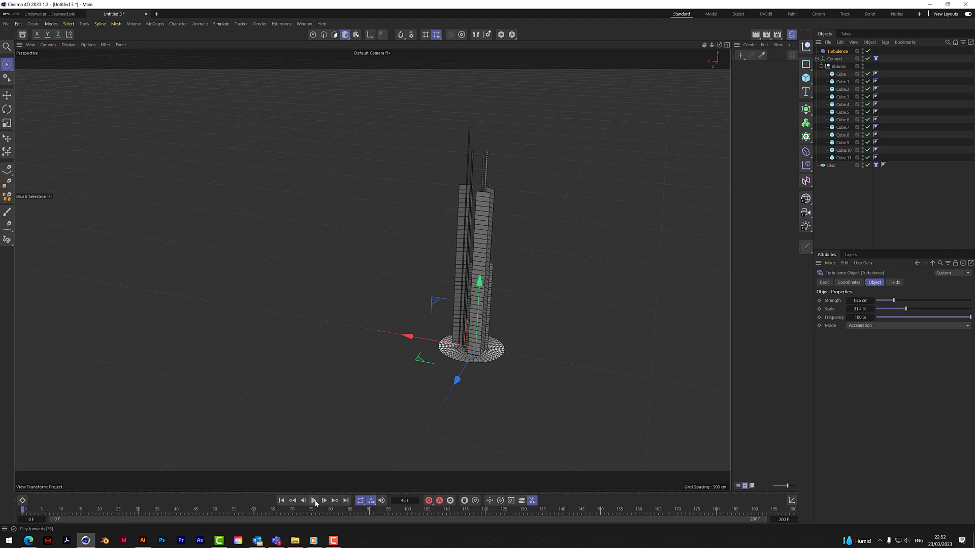
click(314, 501)
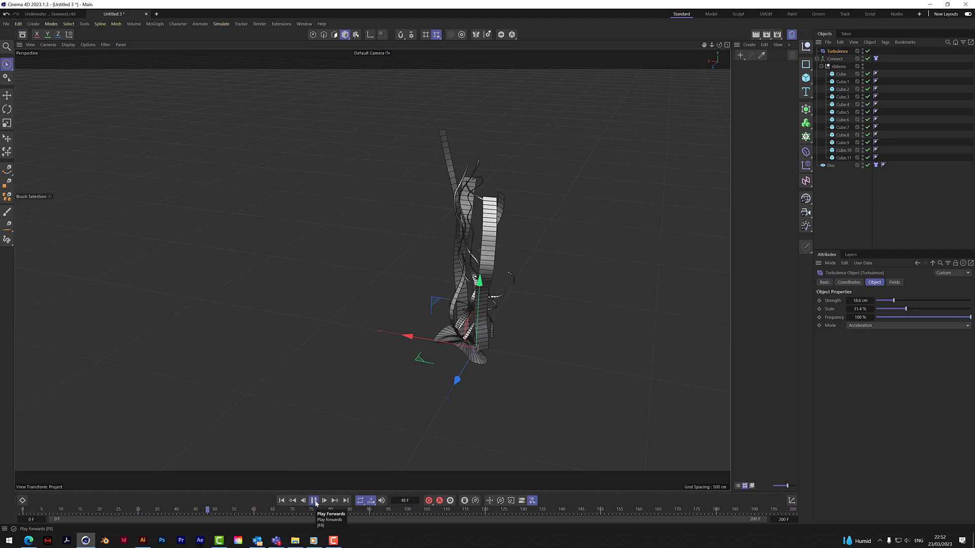
click(314, 501)
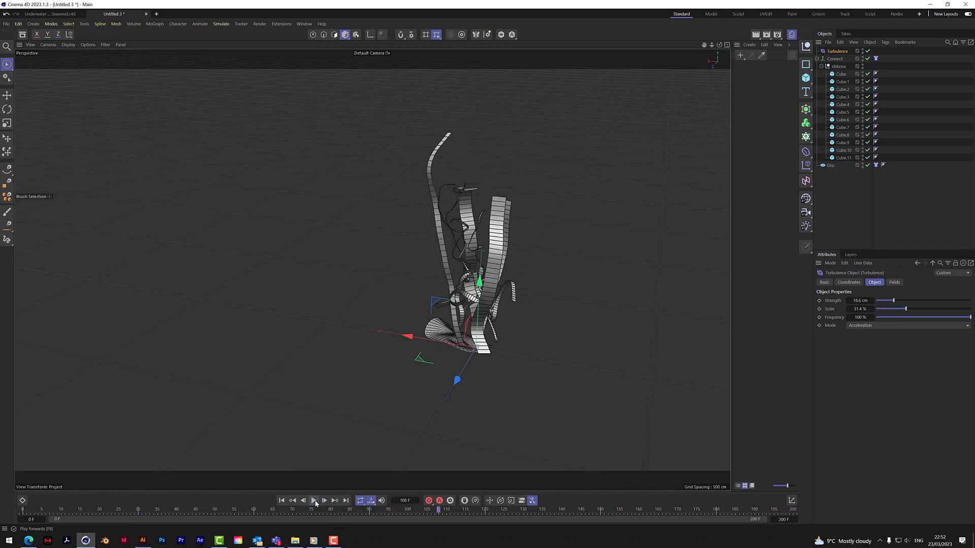
scroll(465, 360, up, 3)
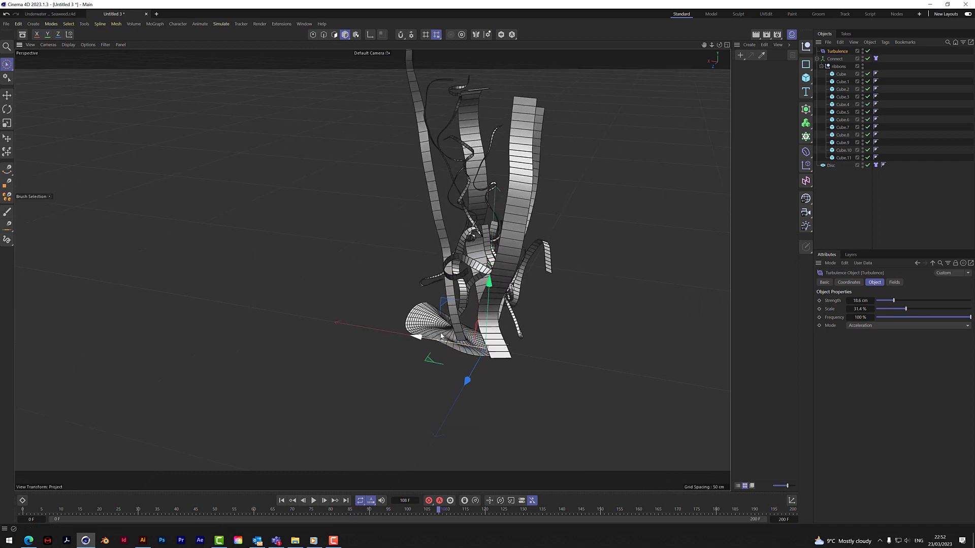
scroll(473, 350, up, 2)
mouse_move(719, 46)
mouse_down()
mouse_move(719, 25)
mouse_move(762, 10)
mouse_move(782, 28)
mouse_move(752, 66)
mouse_move(721, 40)
mouse_up()
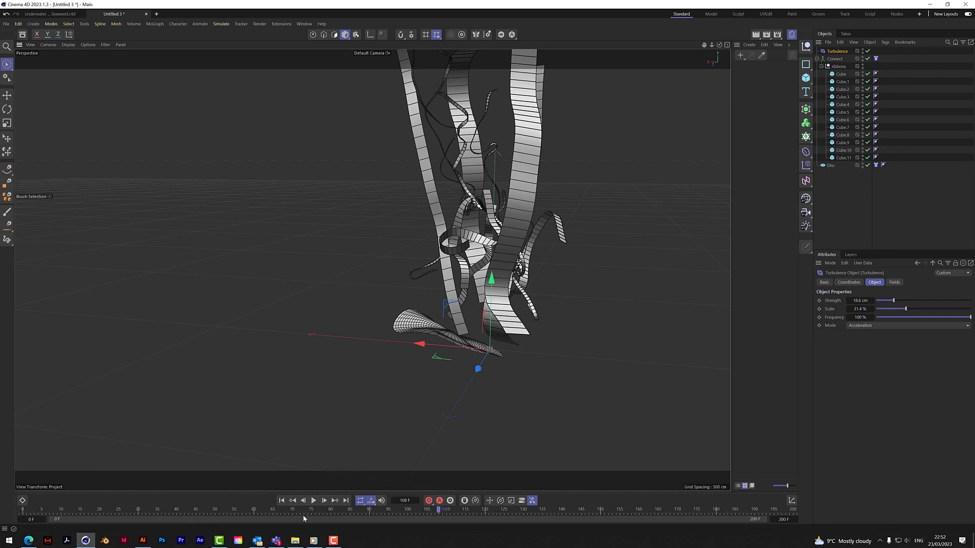
click(282, 501)
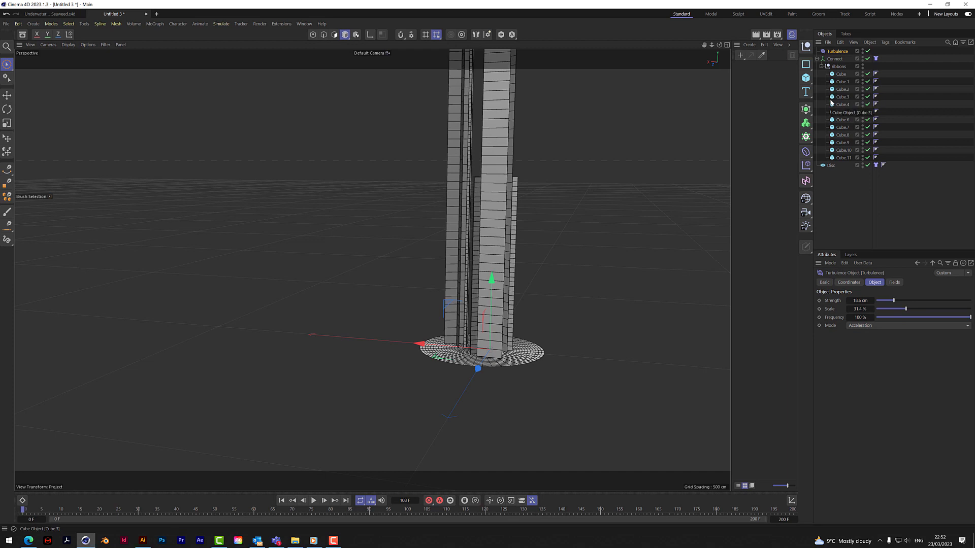
Enable mixing animation with pins in the disc's Cloth tag
click(876, 165)
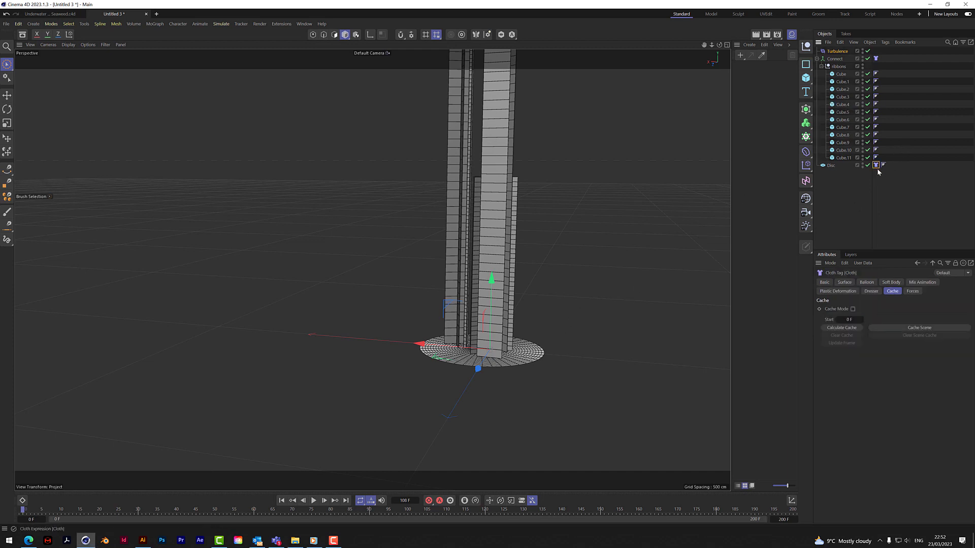
click(922, 283)
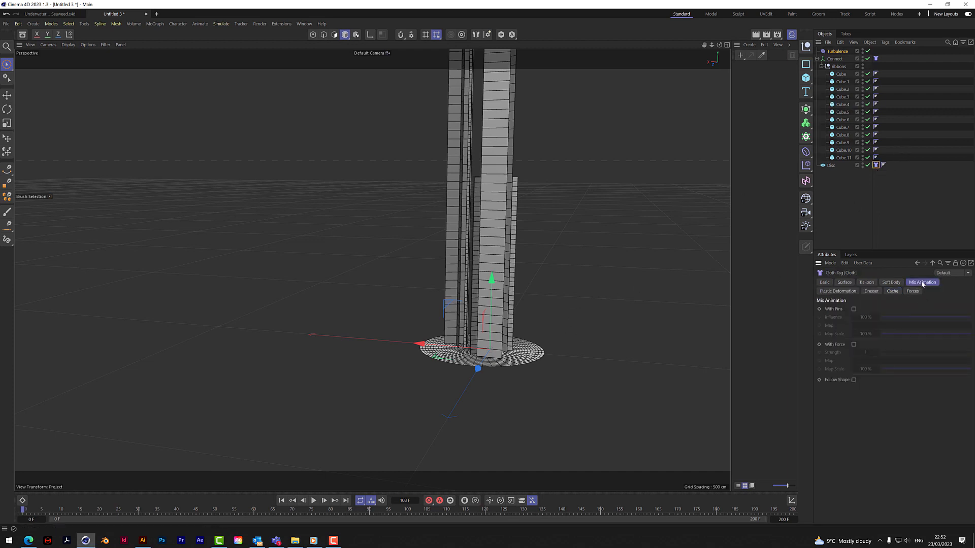
click(854, 310)
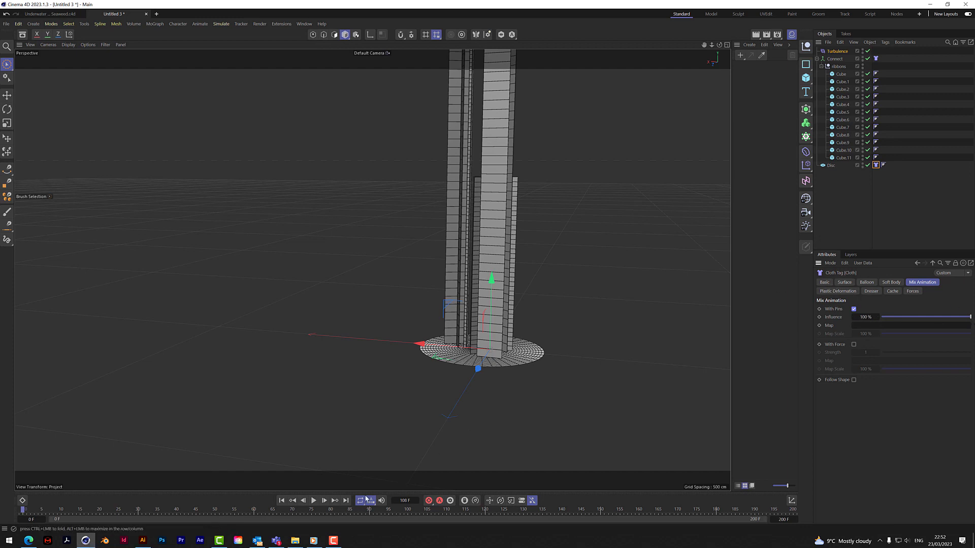
Play the simulation to check the pinned disc against the moving strips, and rewind to the first frame
click(321, 502)
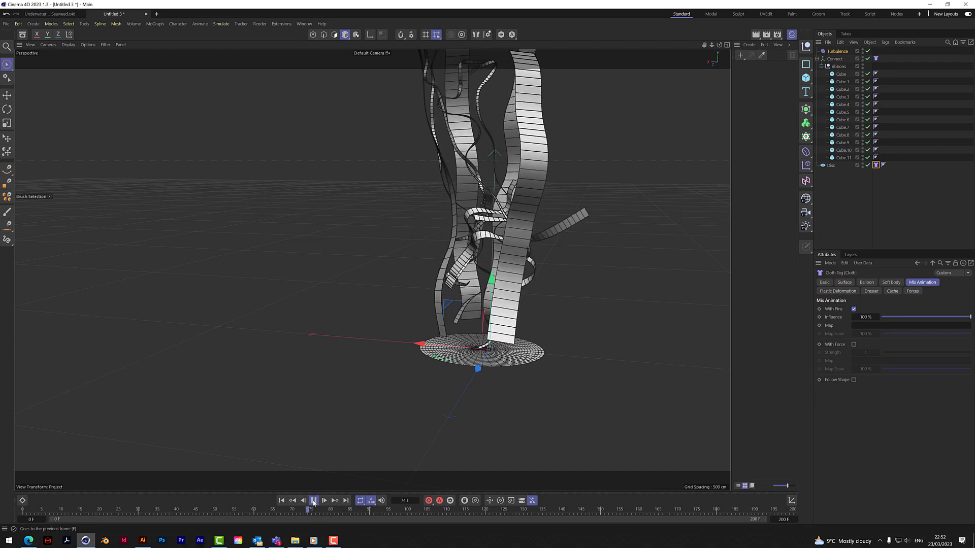
click(314, 500)
click(285, 503)
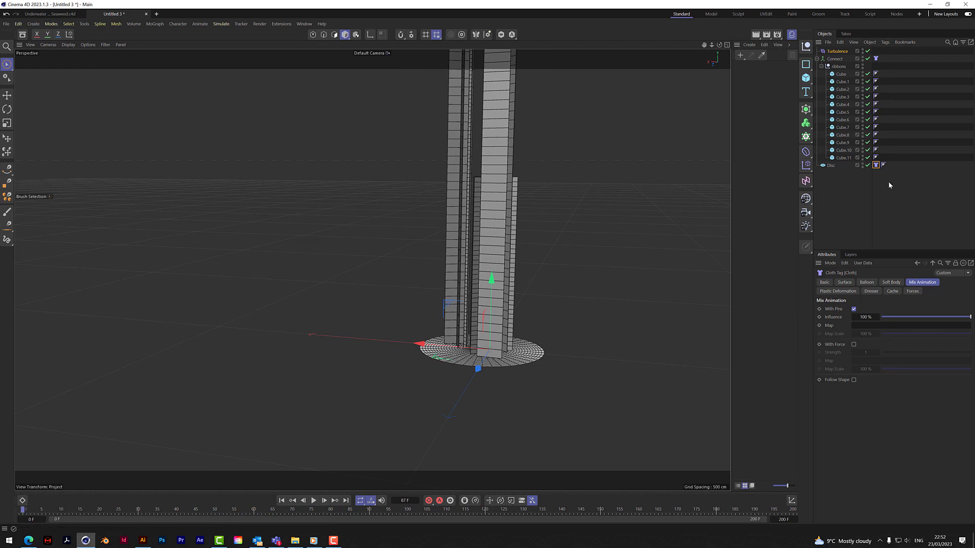
Apply a Connector simulation tag to the disc and enable its live updating
right_click(833, 166)
mouse_move(874, 249)
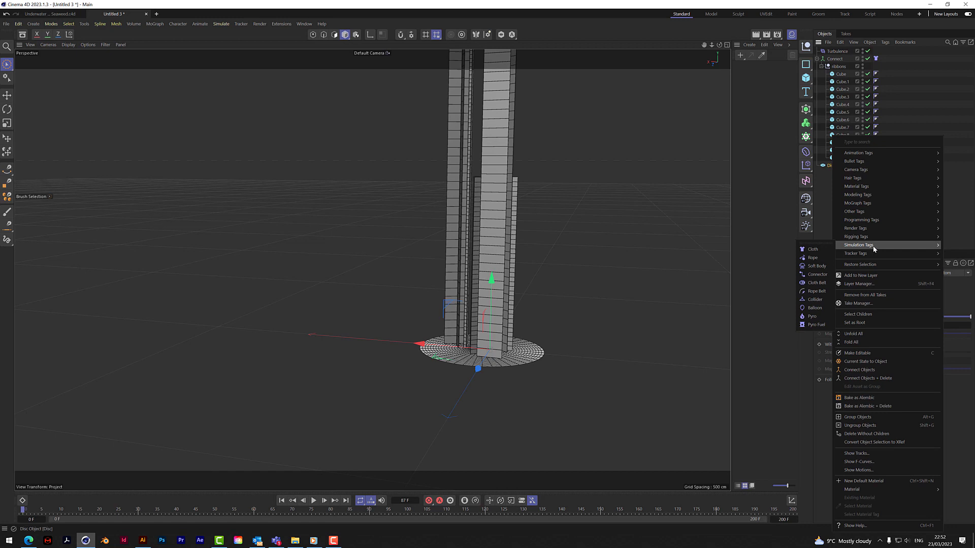
click(816, 275)
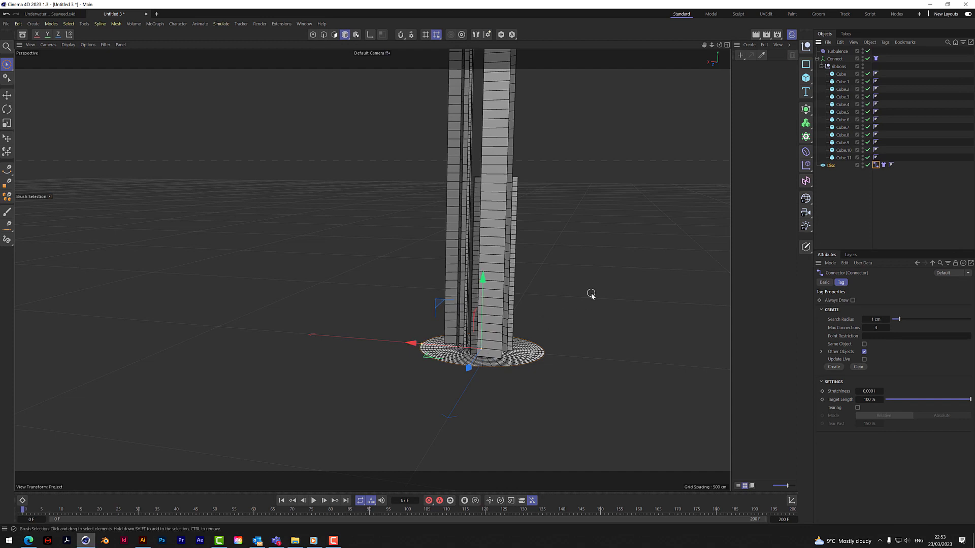
scroll(487, 363, up, 4)
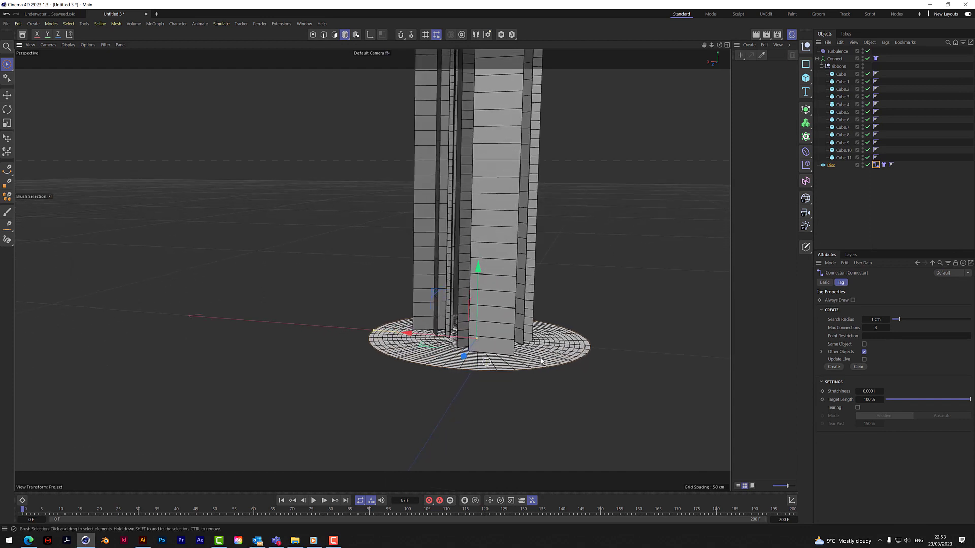
click(864, 360)
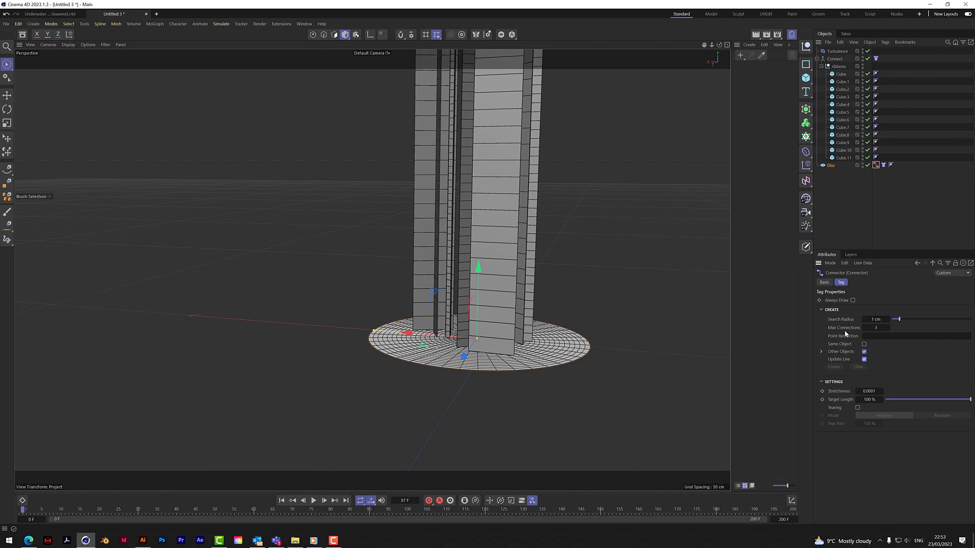
Set the Connector tag's max connections to 144 and its search radius to 10.45 cm so the strip bases link to the disc
drag(878, 319, 879, 319)
scroll(510, 343, up, 6)
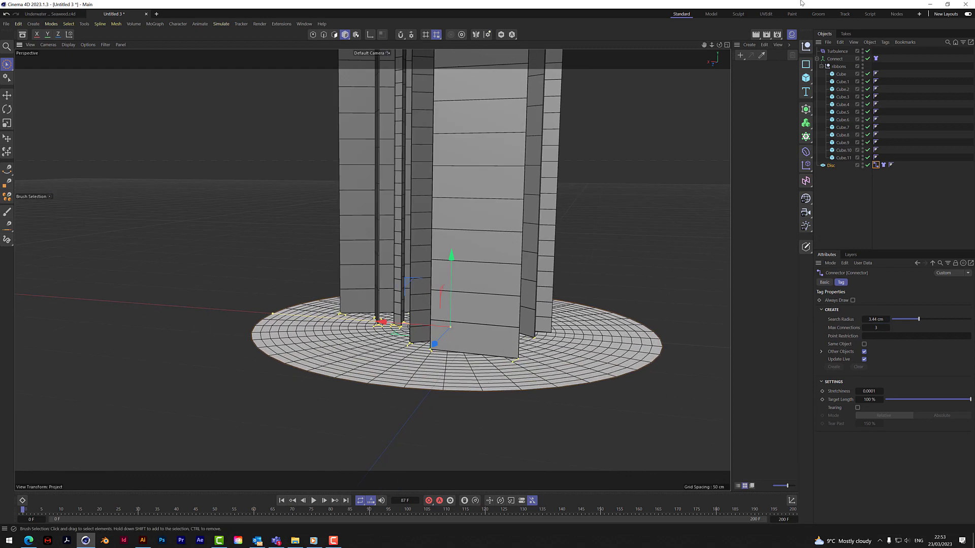
drag(721, 46, 787, 49)
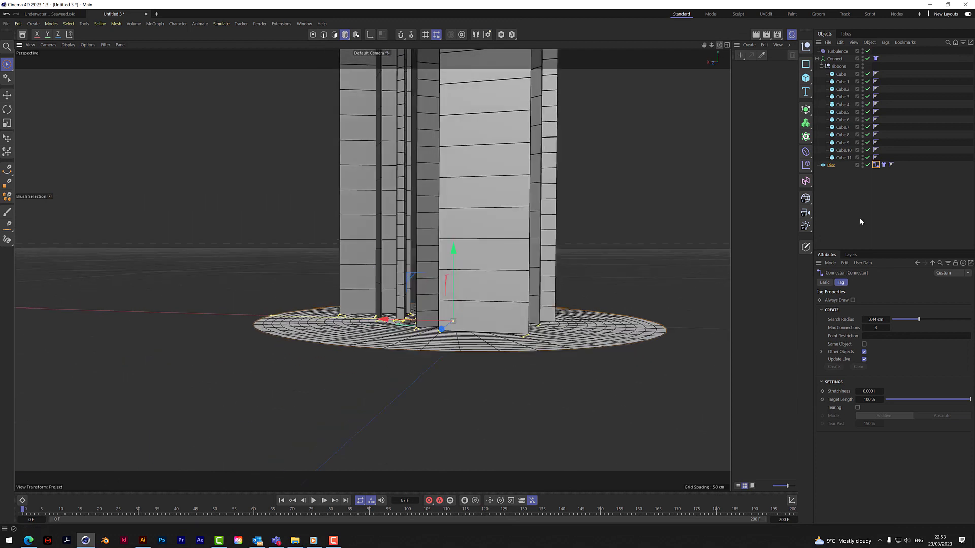
click(875, 328)
drag(876, 319, 900, 319)
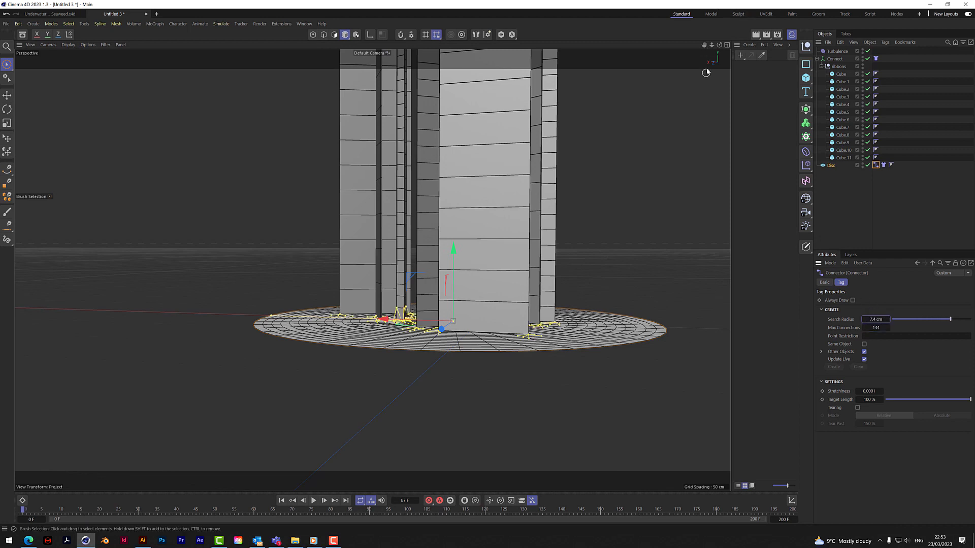
drag(720, 44, 518, 57)
drag(873, 319, 909, 319)
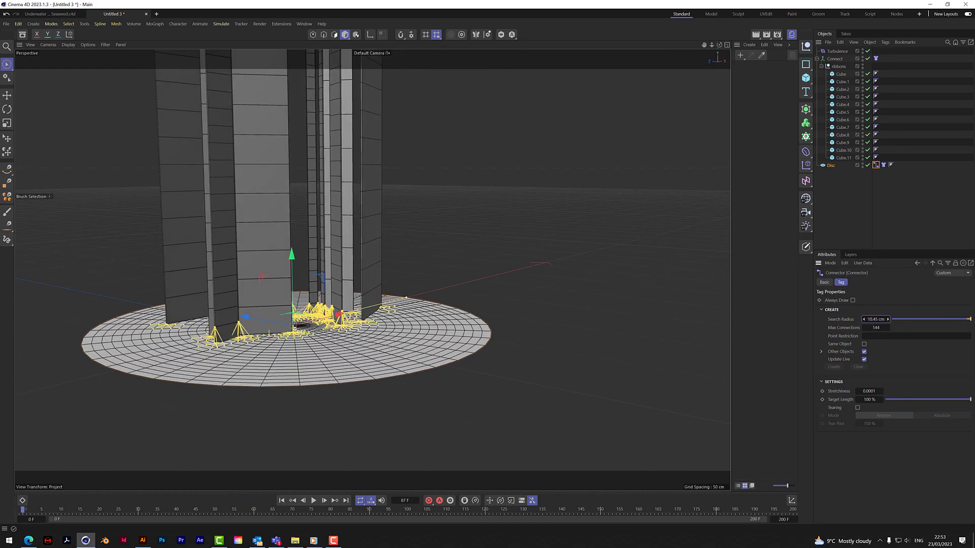
drag(703, 44, 834, 42)
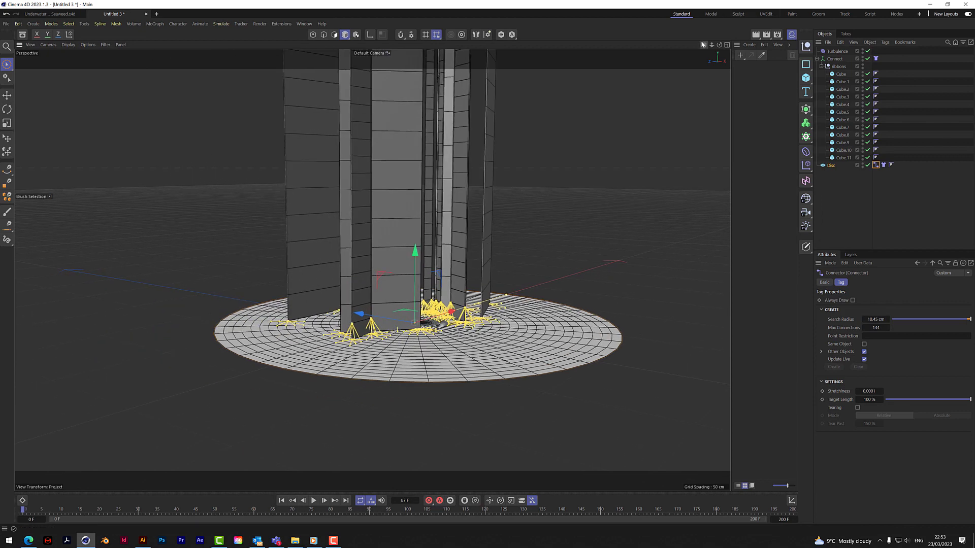
mouse_move(712, 45)
mouse_down()
mouse_move(736, 46)
mouse_move(707, 42)
mouse_up()
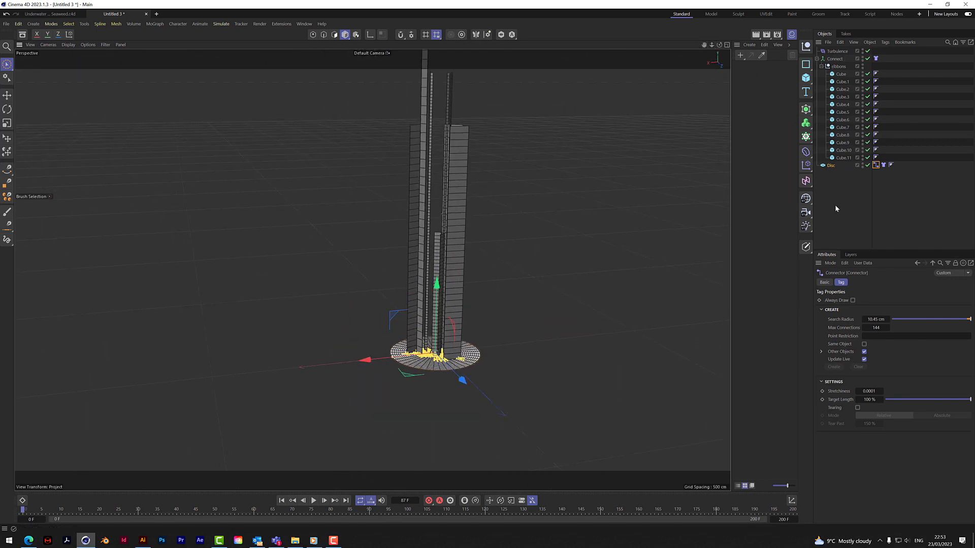
Review the mix animation settings in the disc's Cloth tag and play the simulation to check the connected strips
click(883, 165)
click(918, 284)
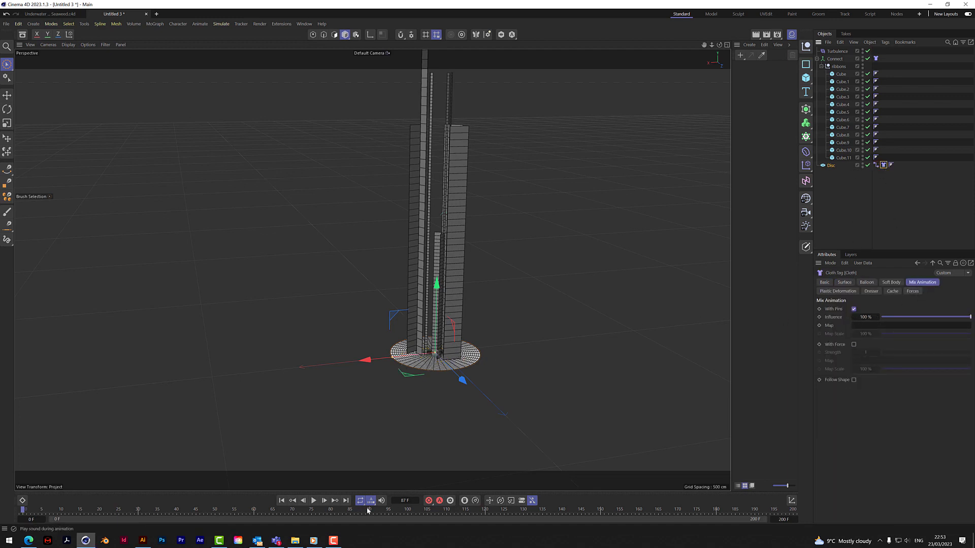
click(313, 501)
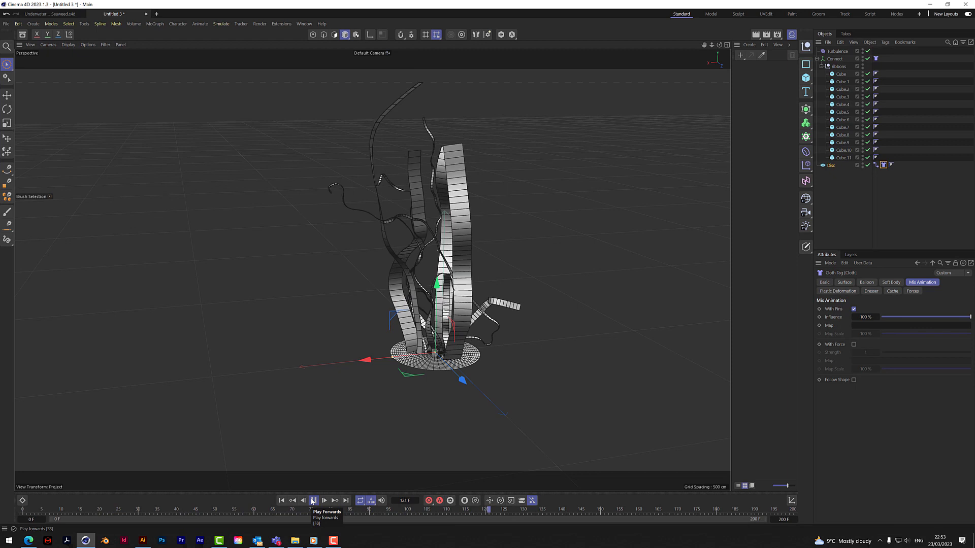
click(313, 501)
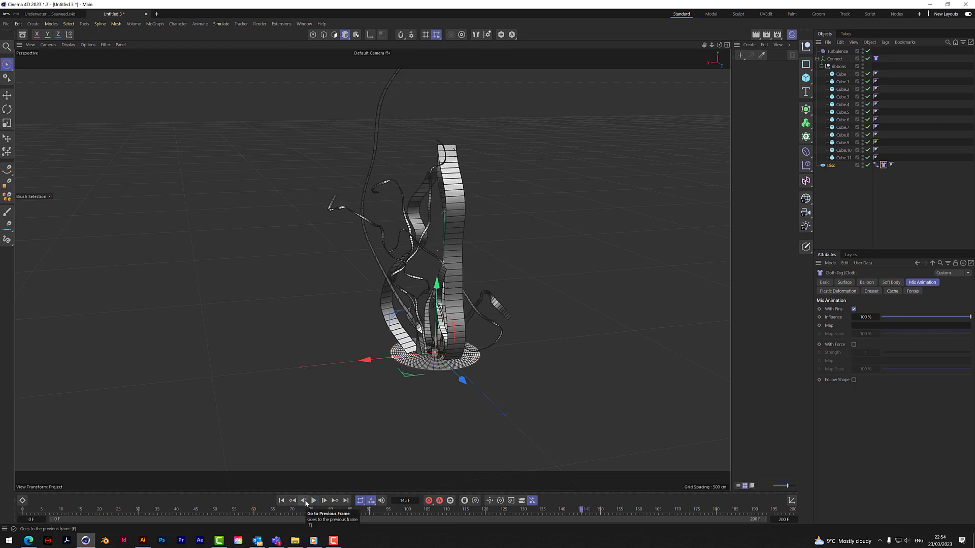
Play the animation in the Underwater Dancing Seaweed reference scene, and return to the untitled scene
click(54, 15)
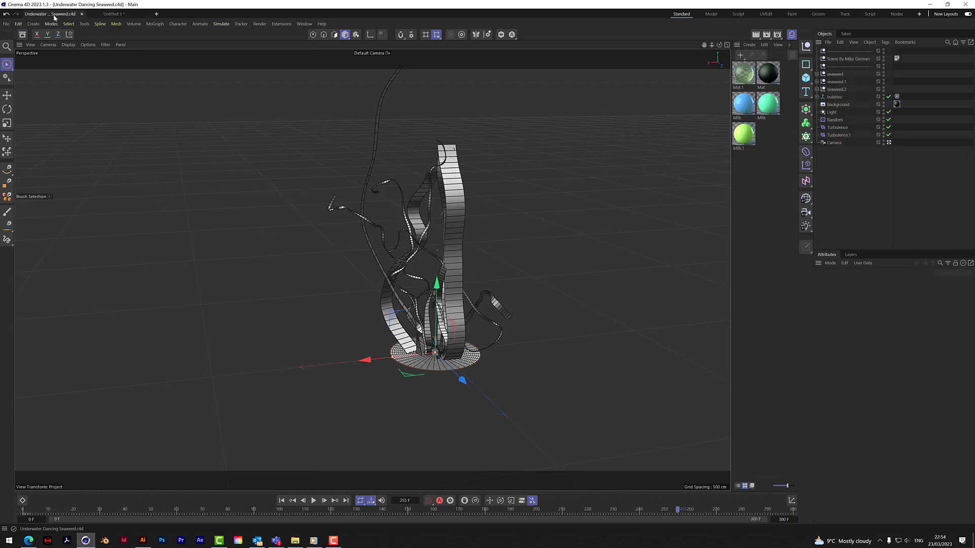
click(313, 501)
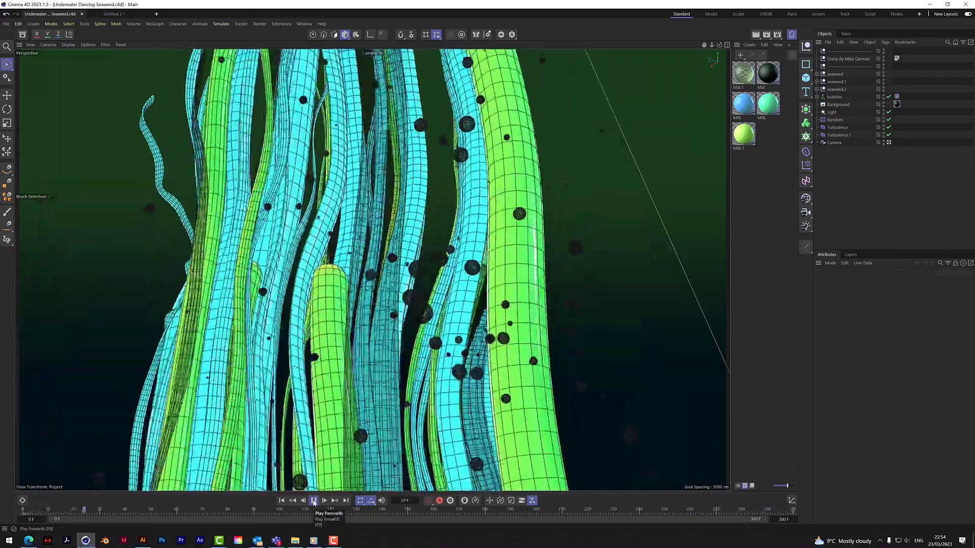
click(313, 501)
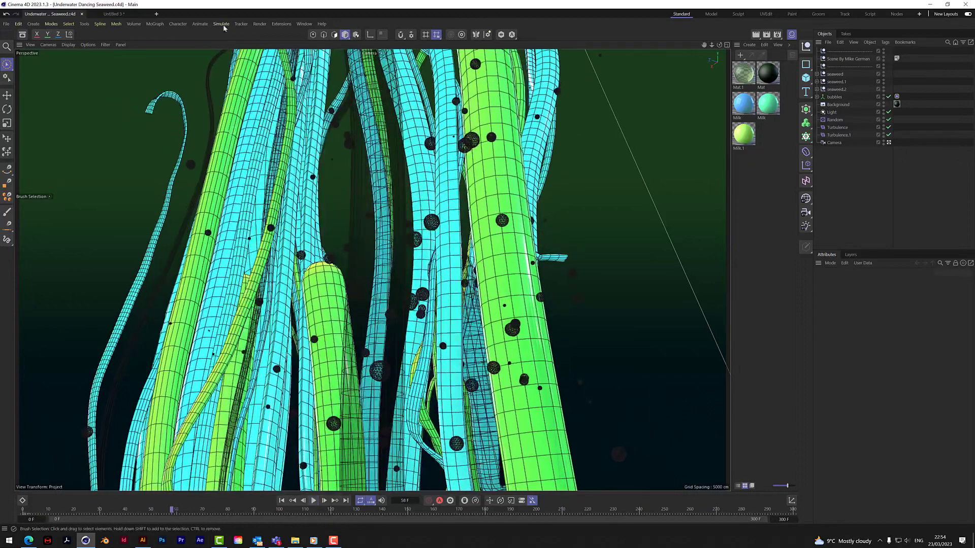
click(113, 14)
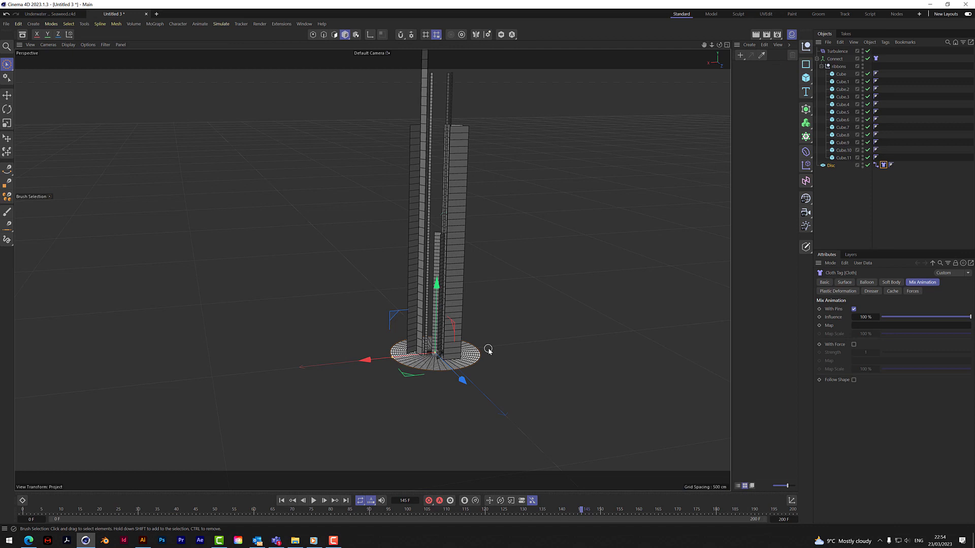
Set the project's simulation damping to 10% and play the simulation to check the strips' motion
key(ctrl+d)
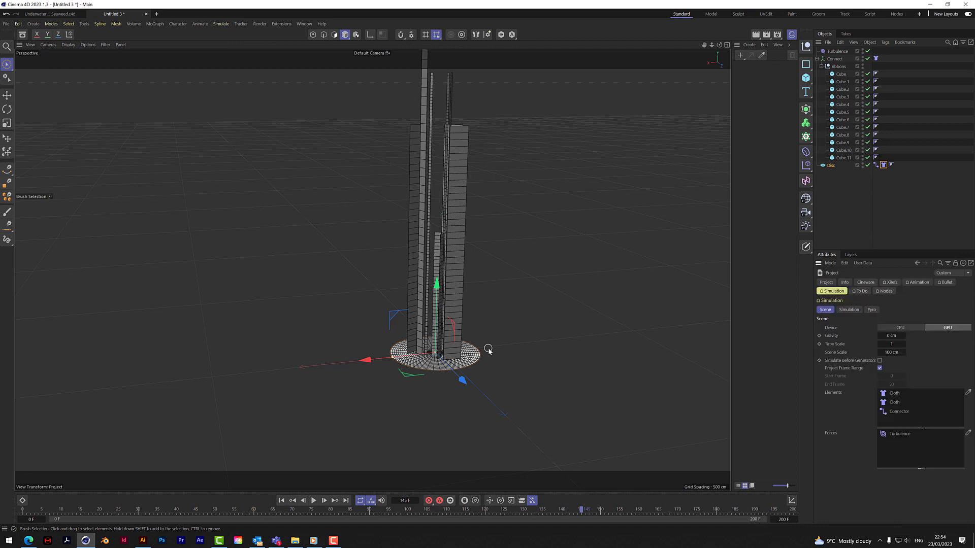
click(859, 310)
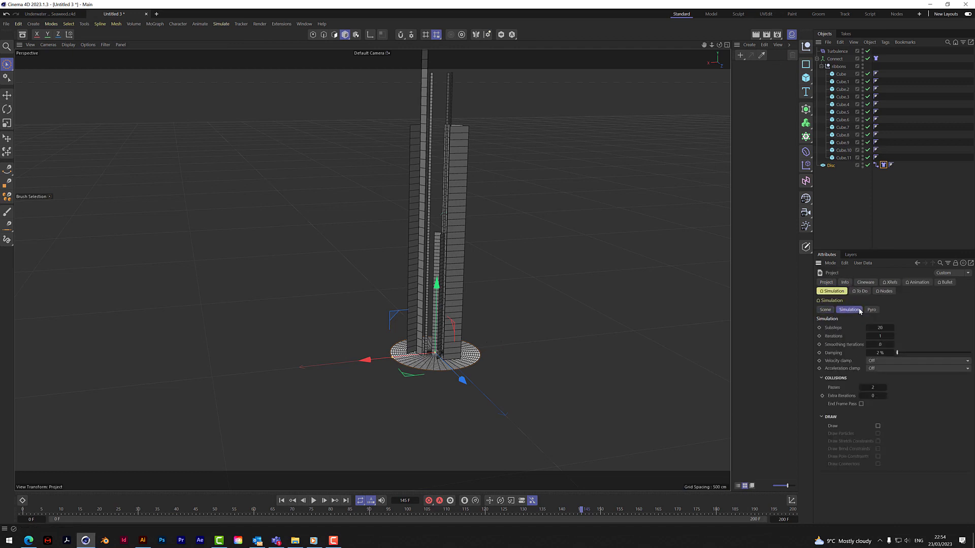
click(885, 353)
text(10)
key(Return)
click(313, 500)
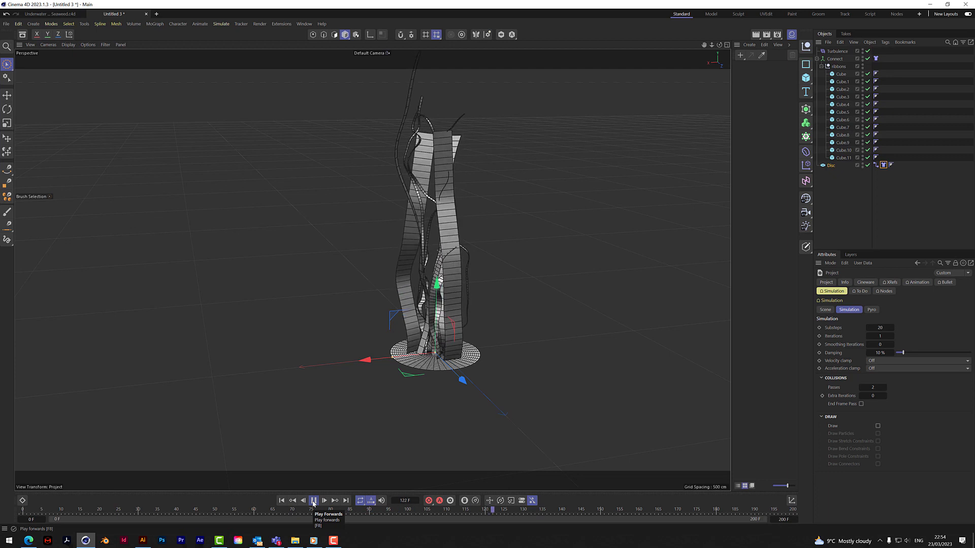
click(314, 501)
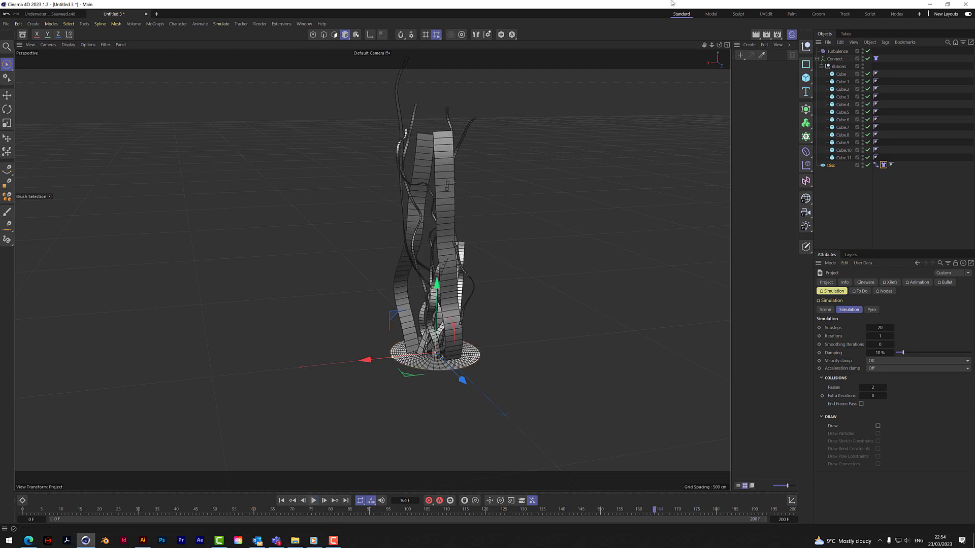
Duplicate the Turbulence force, set the copy's scale to 86.2%, and replay the simulation from the start
alt+drag(422, 268, 508, 234)
scroll(416, 267, up, 4)
scroll(400, 269, up, 3)
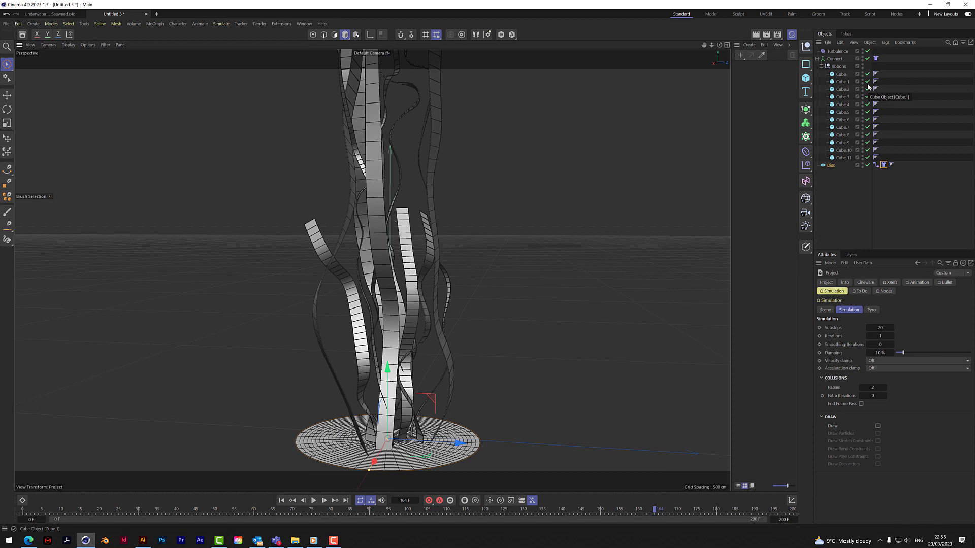
click(837, 51)
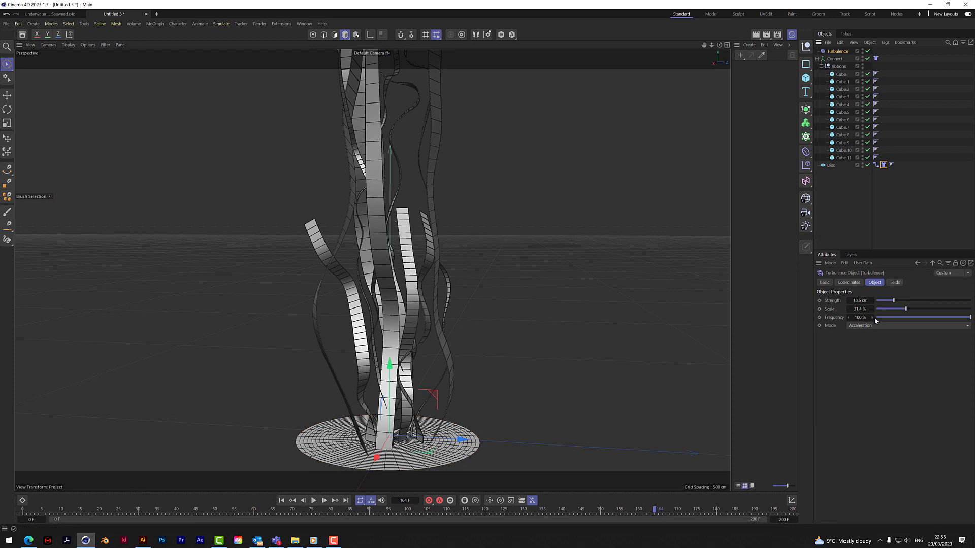
ctrl+drag(840, 53, 843, 59)
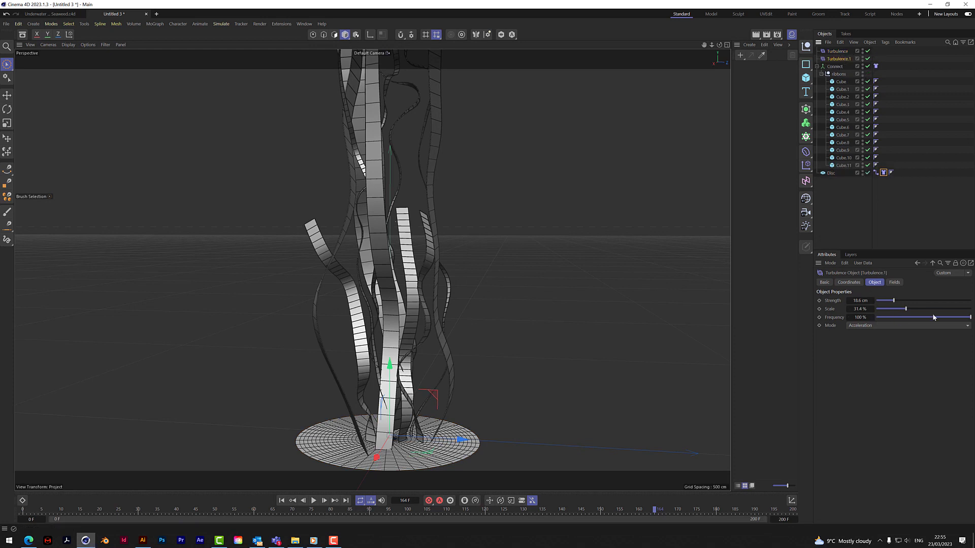
drag(956, 310, 959, 310)
click(282, 500)
click(313, 501)
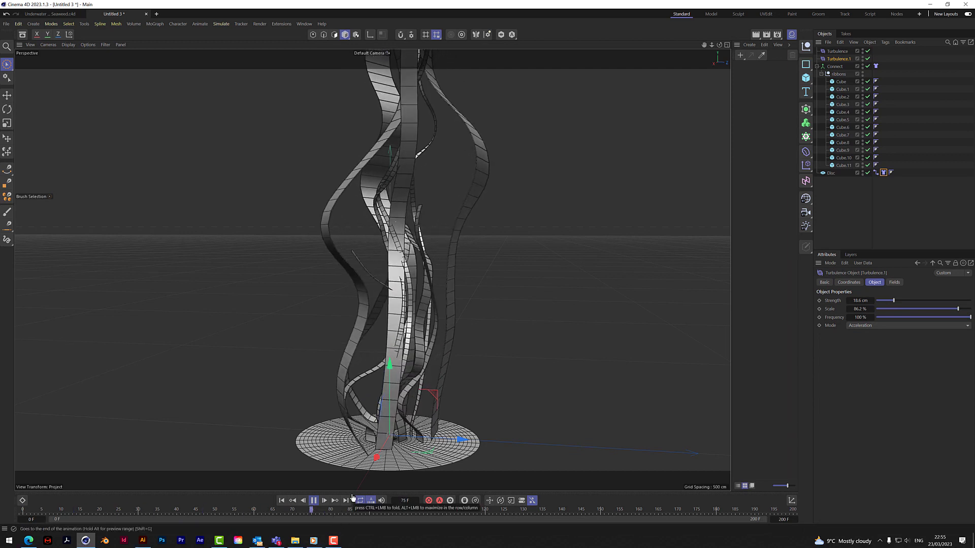
click(313, 501)
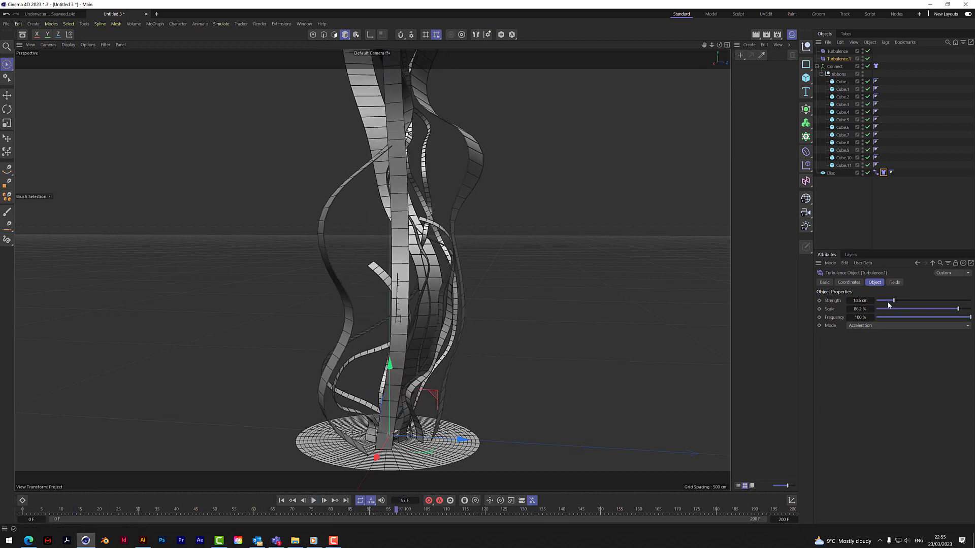
Reduce the duplicate turbulence's strength, set the original Turbulence strength to 6.2 cm, and replay the simulation
click(886, 301)
click(843, 52)
drag(890, 304, 886, 302)
click(282, 500)
click(314, 501)
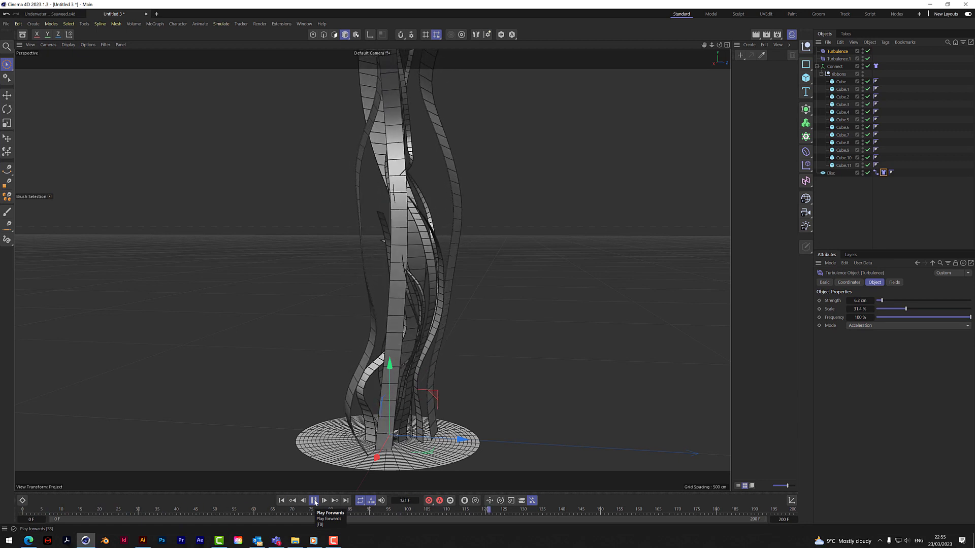
click(314, 501)
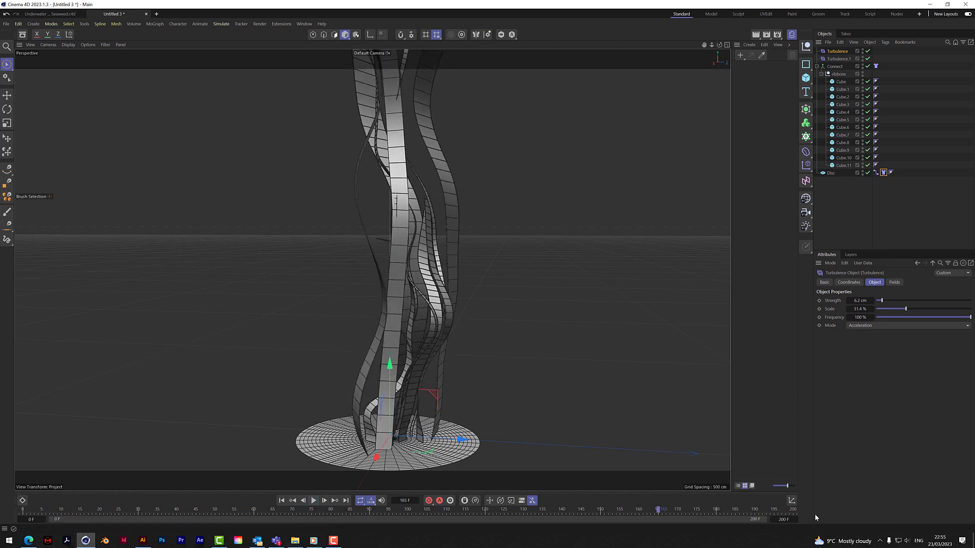
Extend the timeline to 500 frames and play the simulation from the start, checking the seaweed from different angles
double_click(785, 519)
text(500)
key(Return)
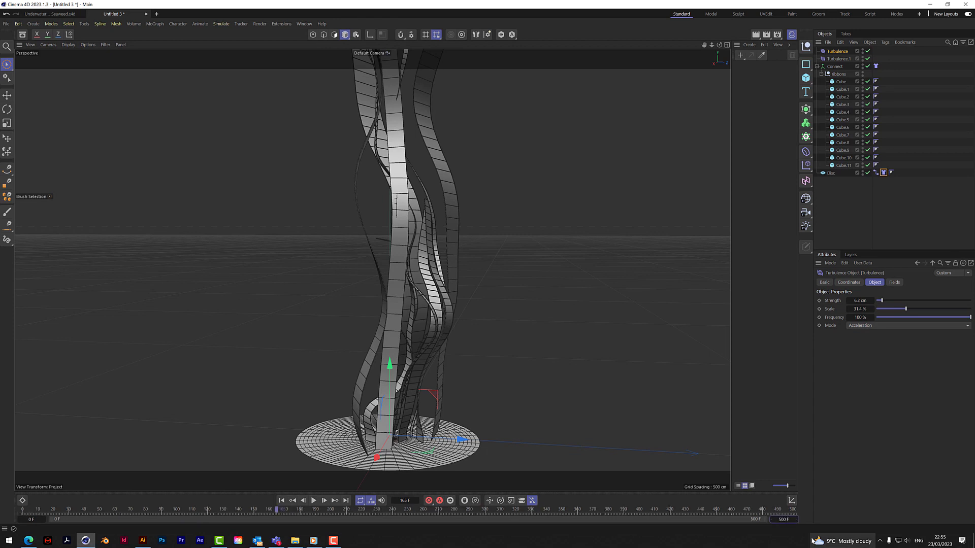
click(282, 501)
click(314, 501)
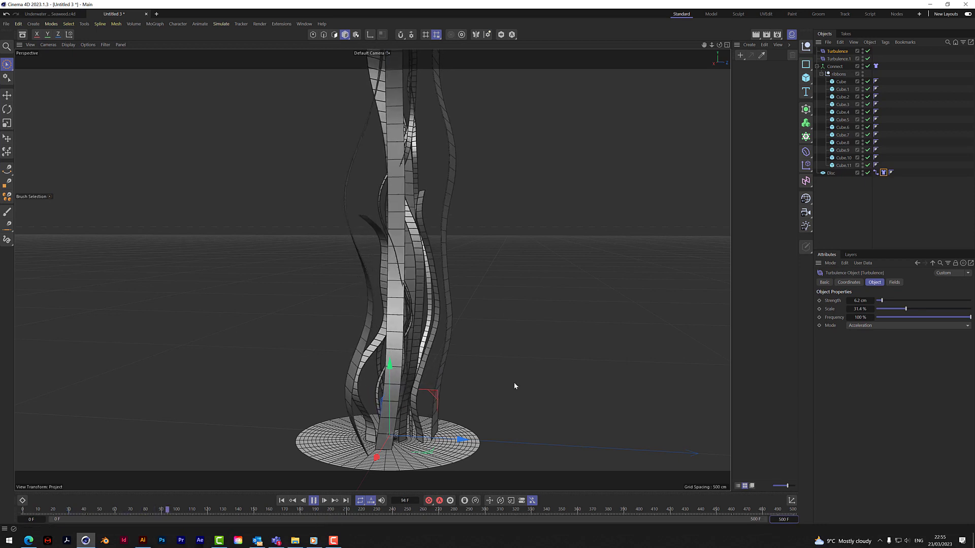
scroll(507, 346, down, 5)
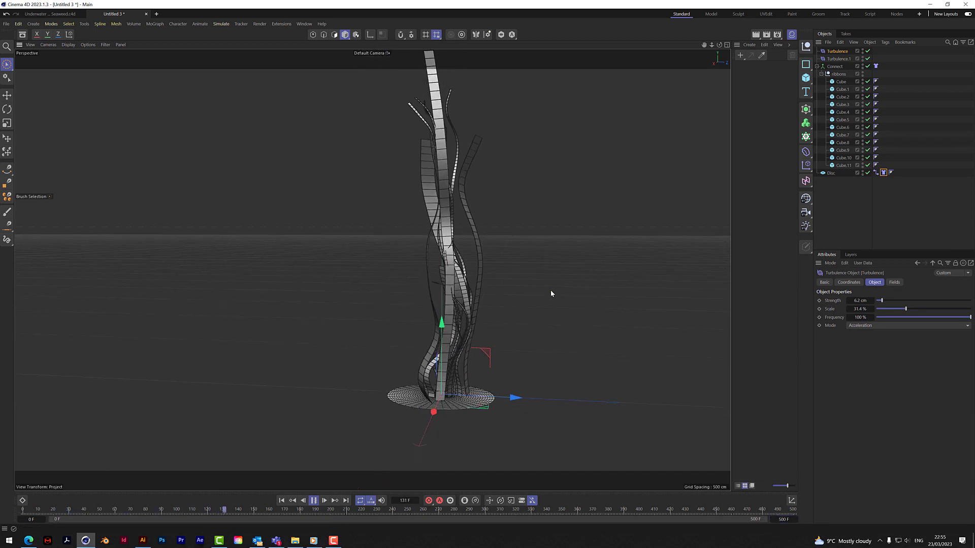
drag(719, 45, 777, 30)
drag(712, 45, 767, 45)
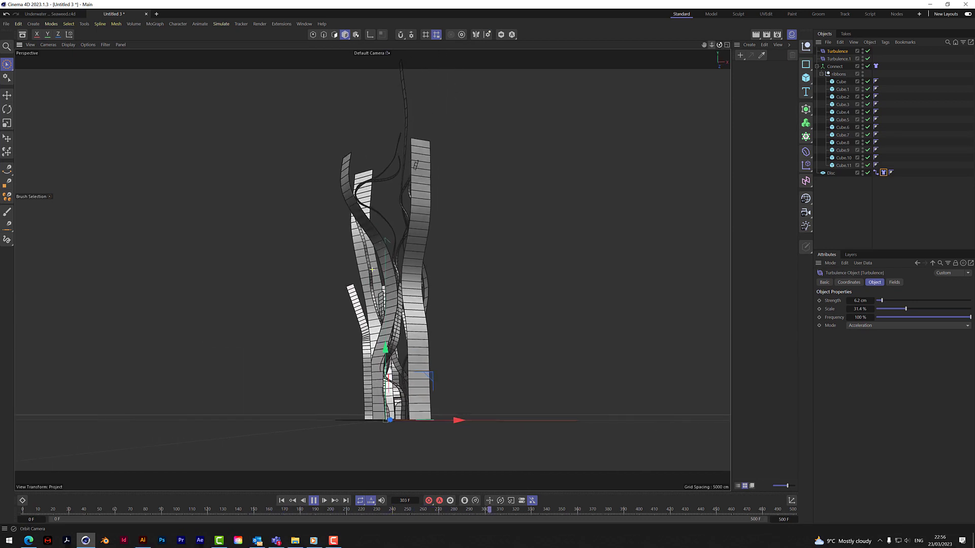
click(314, 501)
Set Segments X to 4 on all twelve cube strips
click(876, 66)
click(876, 66)
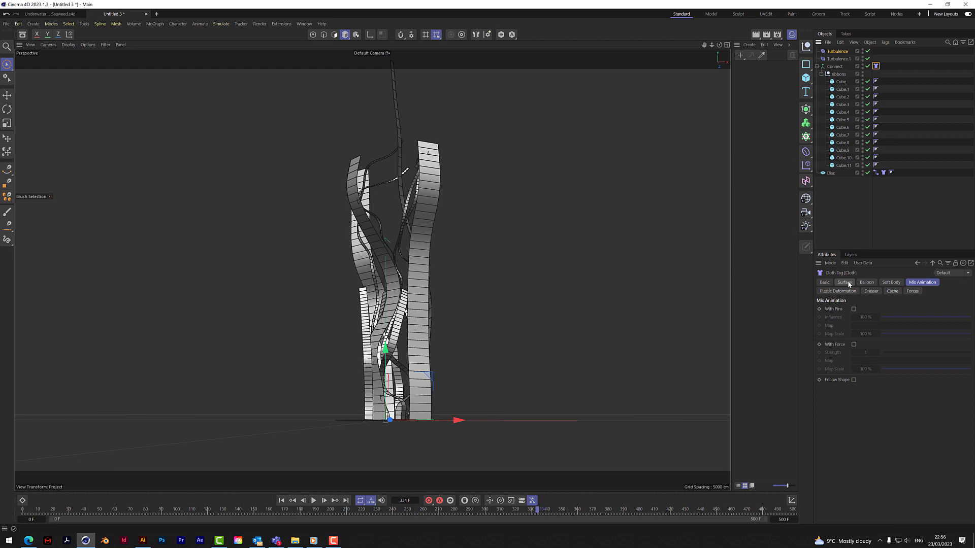
click(841, 83)
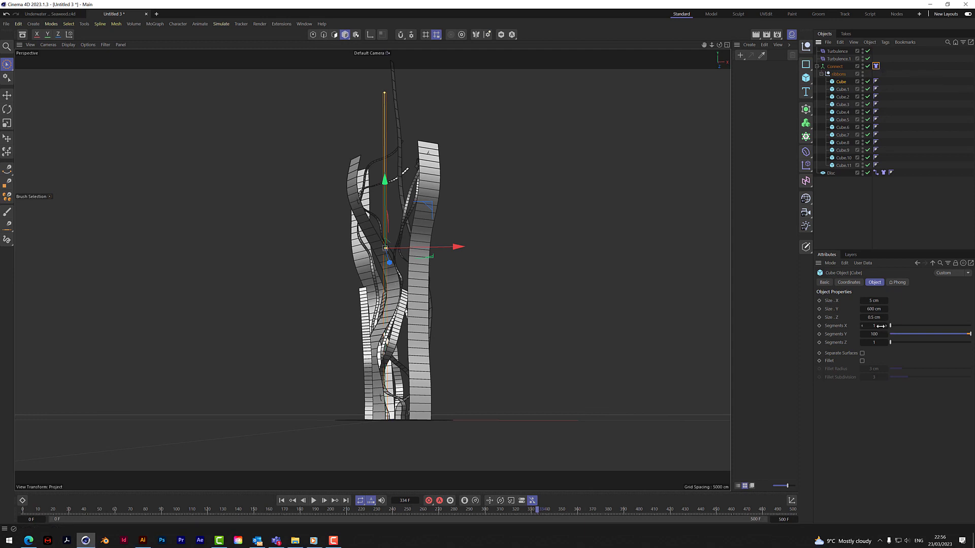
click(845, 166)
shift+click(841, 81)
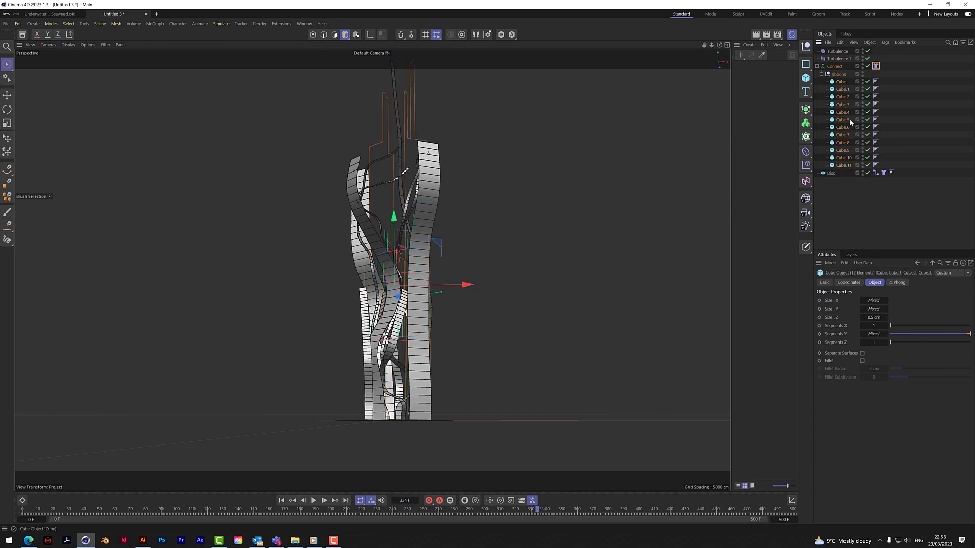
drag(891, 327, 903, 327)
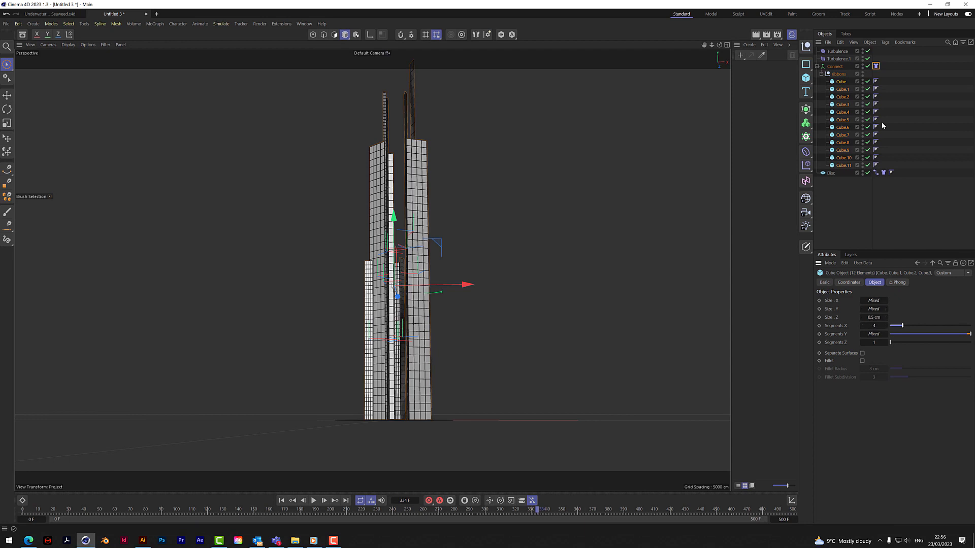
Enable Balloon in the Connect object's Cloth tag with an overpressure of 1.5, and test the simulation
click(876, 66)
click(867, 284)
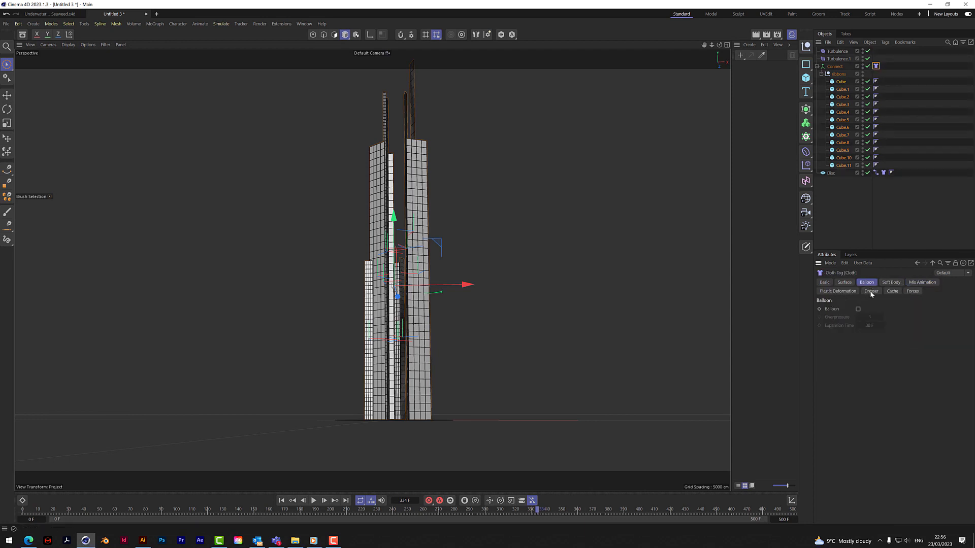
click(874, 317)
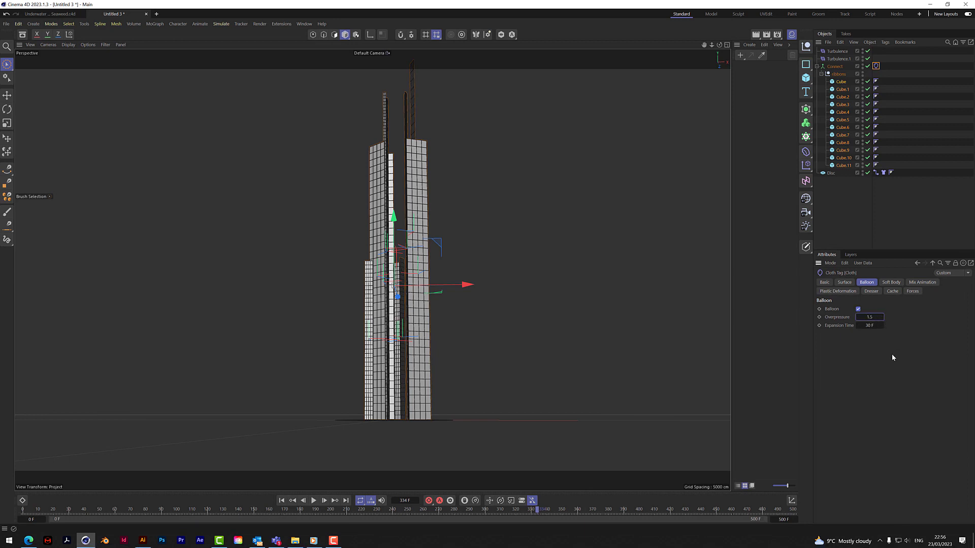
click(315, 501)
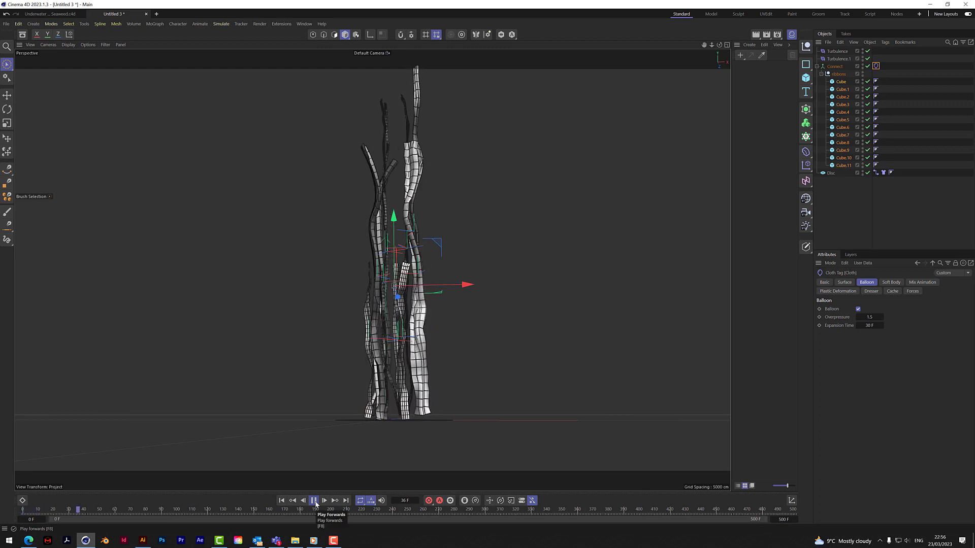
click(315, 501)
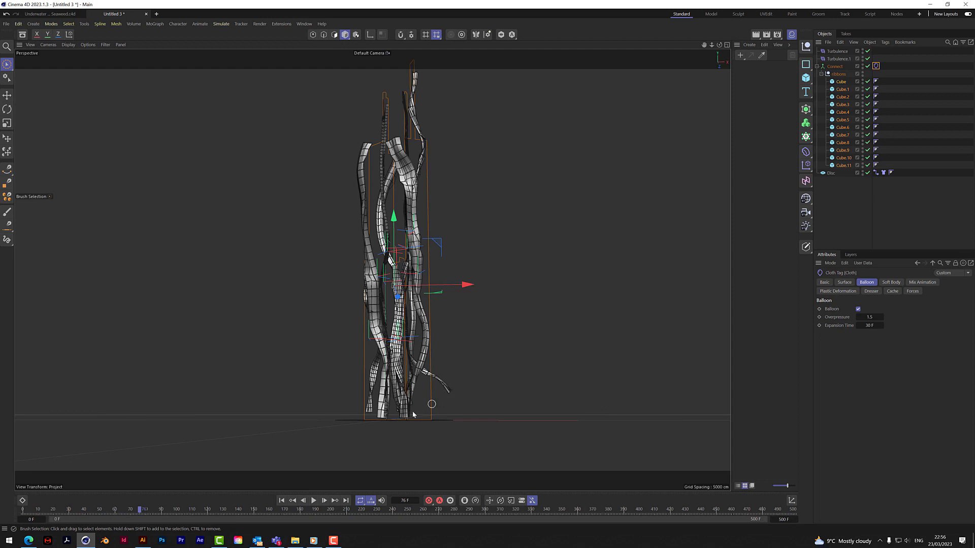
click(282, 501)
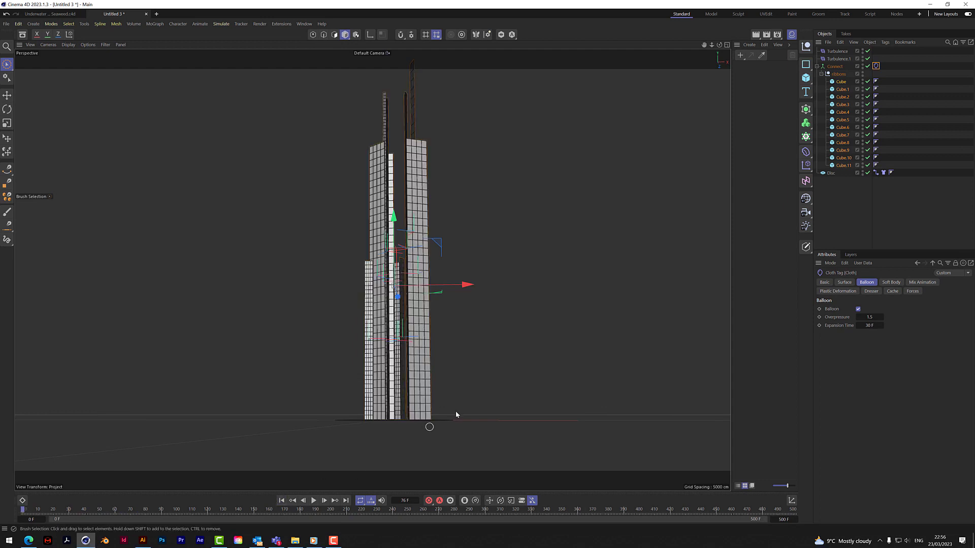
Set the disc's Connector tag search radius to 10.47 cm so only the strip bases attach, and play the simulation
click(876, 174)
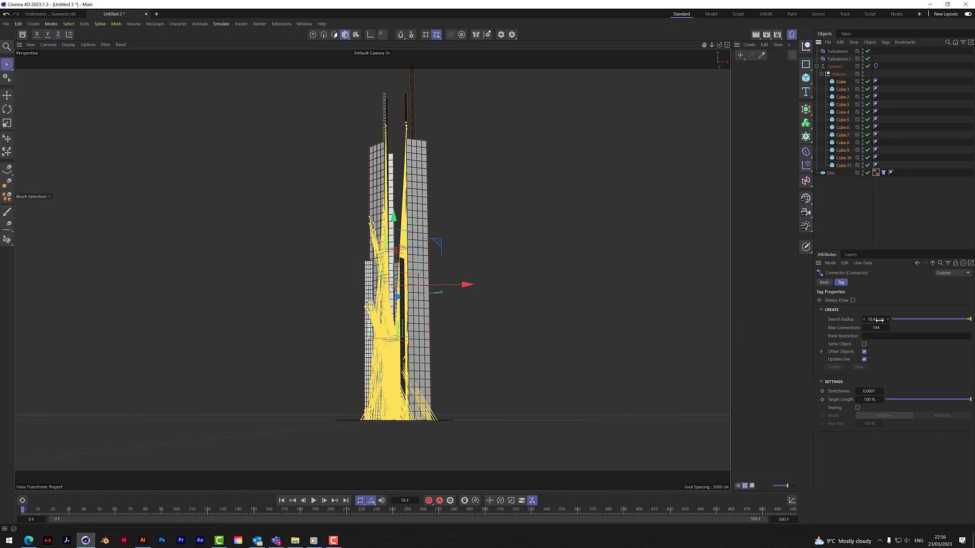
drag(875, 319, 878, 319)
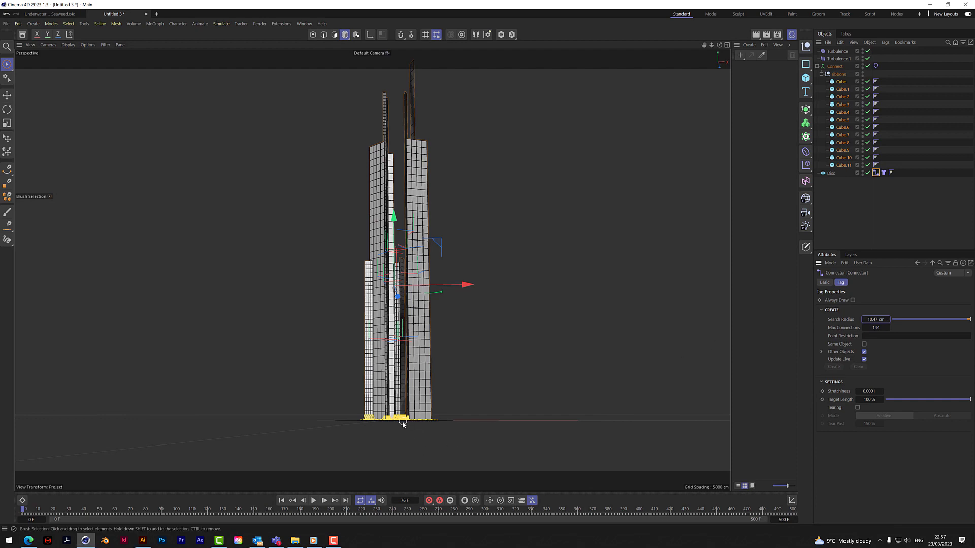
scroll(404, 424, up, 5)
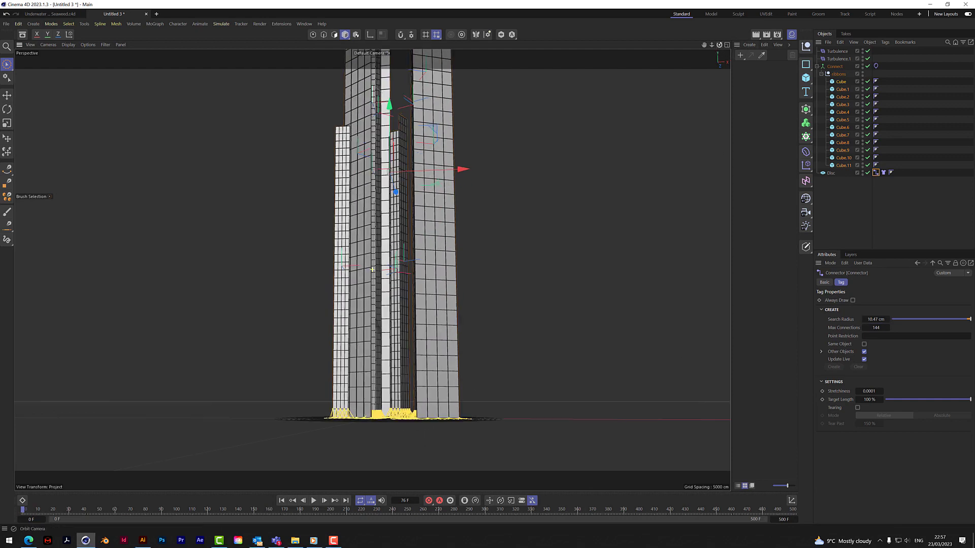
drag(719, 44, 704, 66)
click(313, 501)
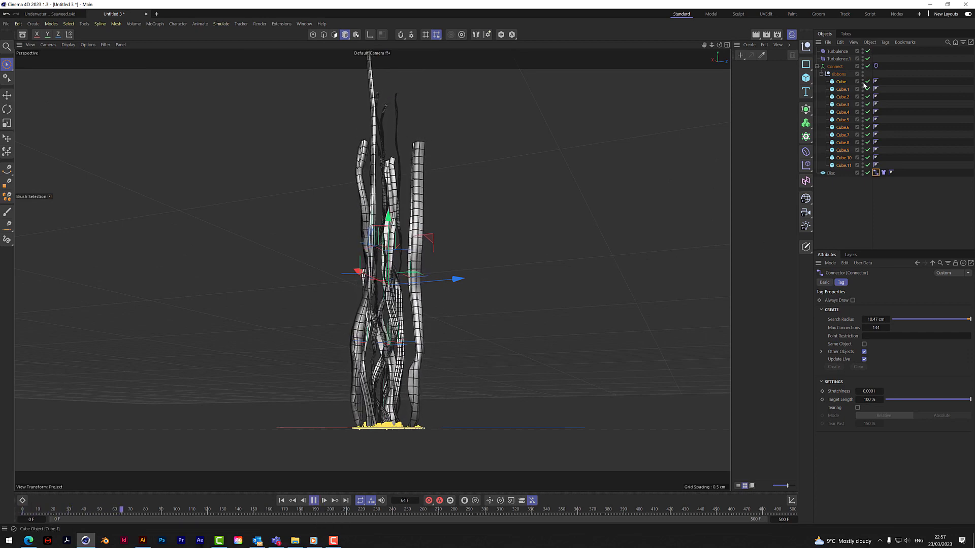
Raise the strips' balloon overpressure to 3 in the Connect object's Cloth tag and stop playback after checking it
click(876, 66)
click(870, 317)
text(3)
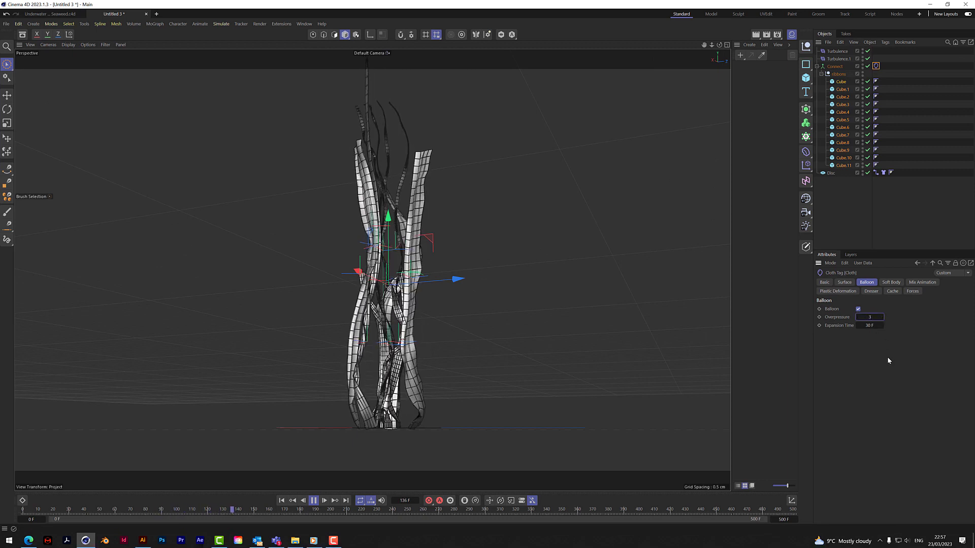
click(313, 500)
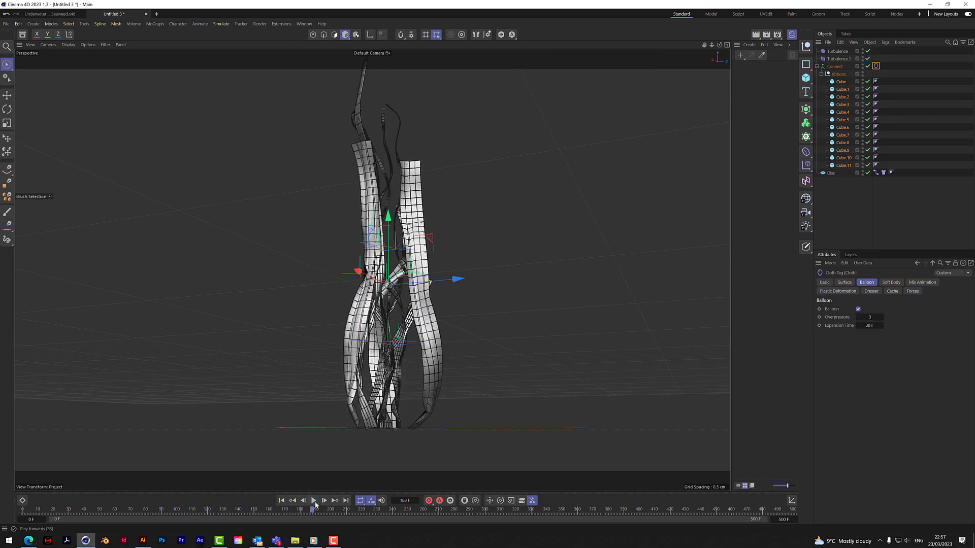
Try a balloon overpressure of 6 in the Connect object's Cloth tag and play the simulation from the first frame
click(843, 82)
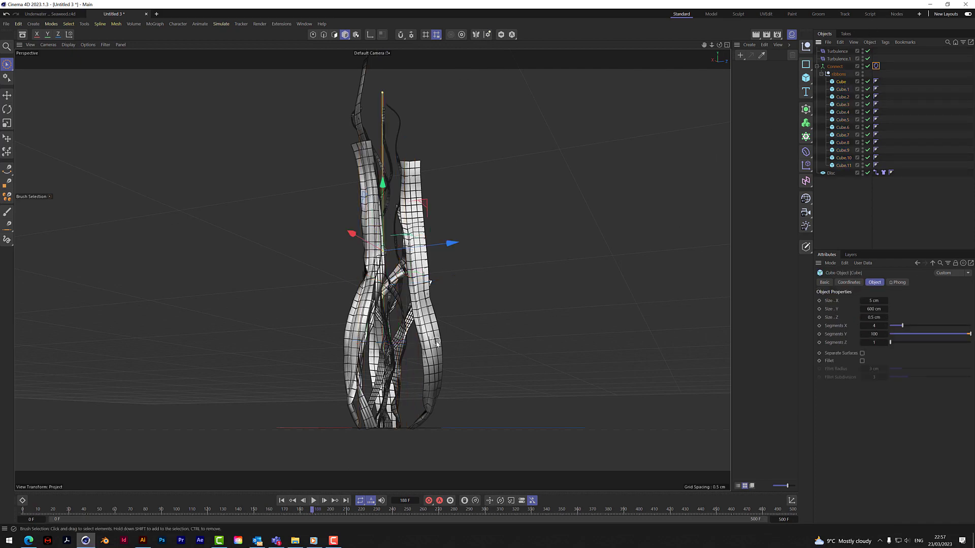
scroll(443, 295, up, 10)
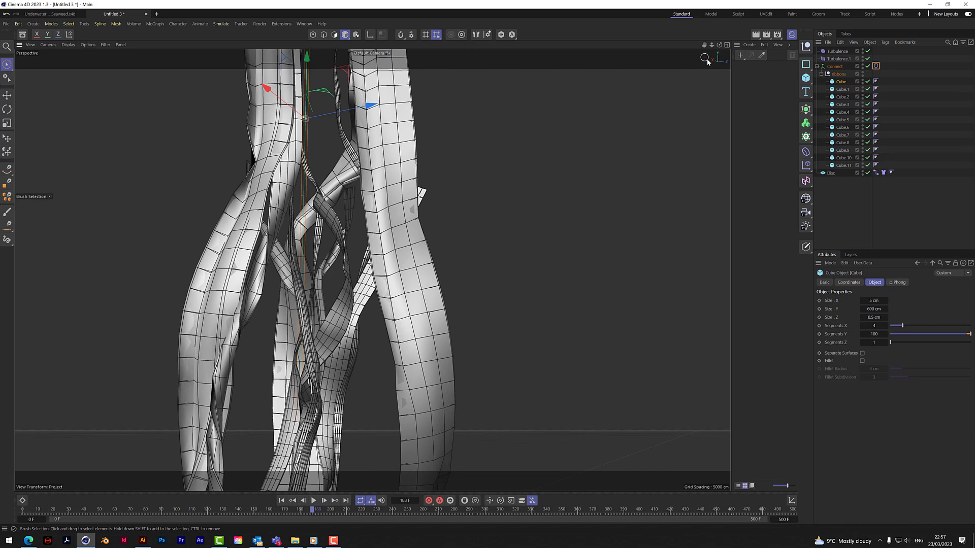
drag(722, 48, 709, 56)
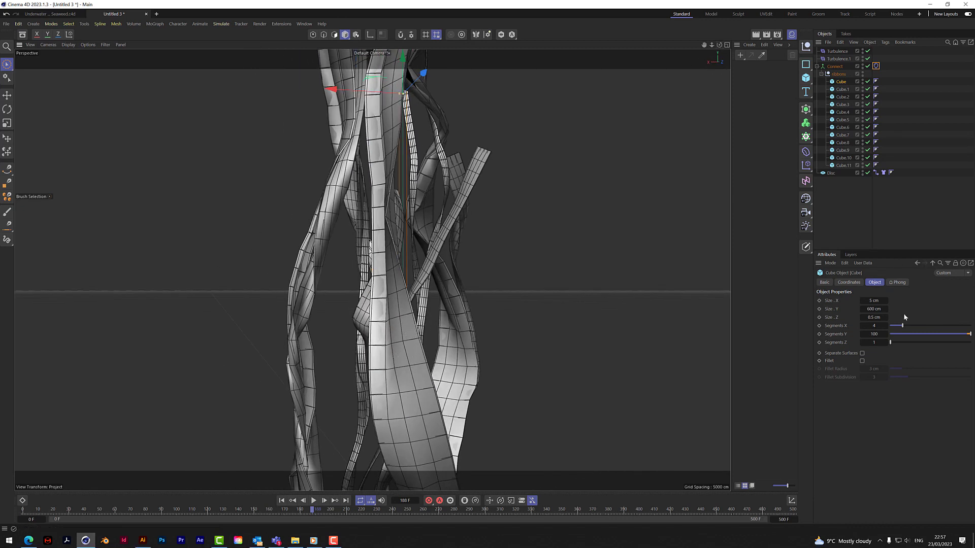
click(876, 66)
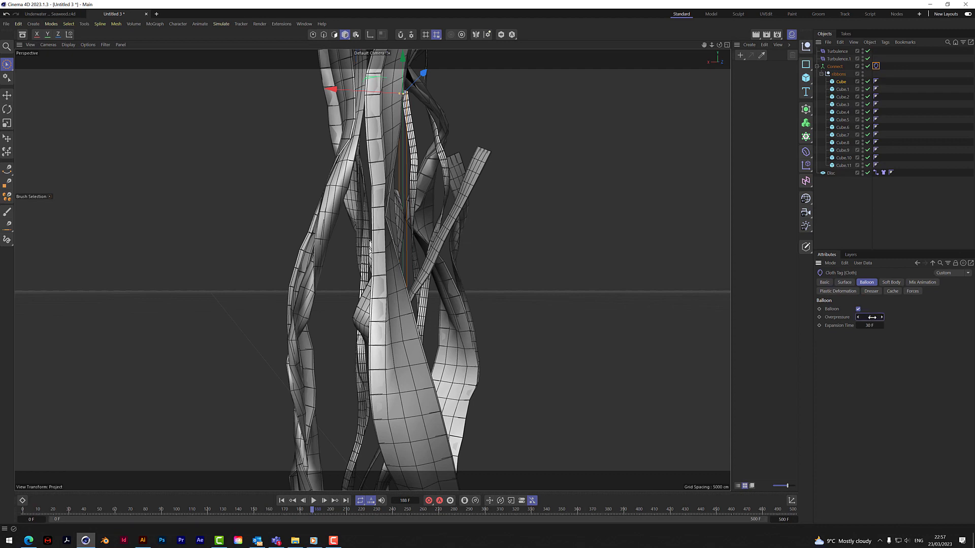
key(Return)
click(282, 502)
click(313, 501)
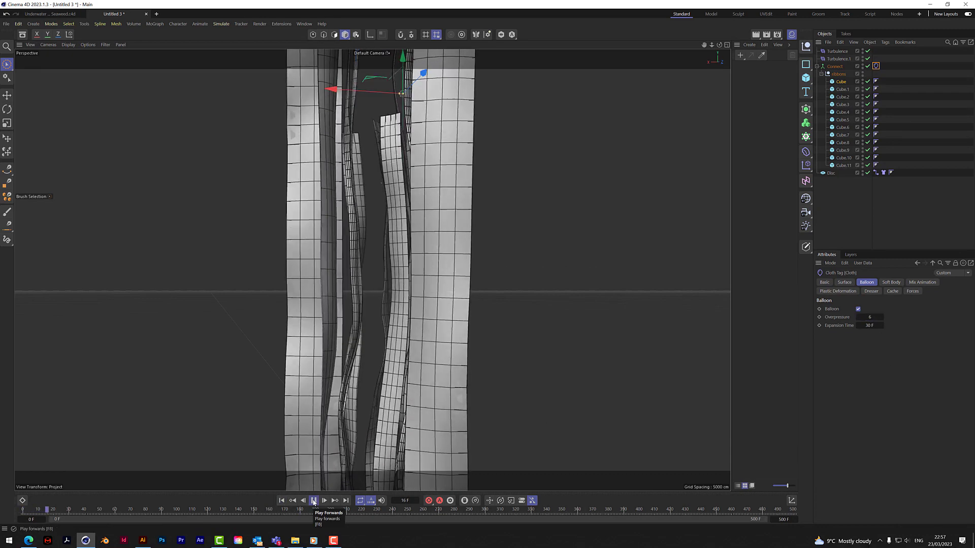
scroll(505, 366, down, 5)
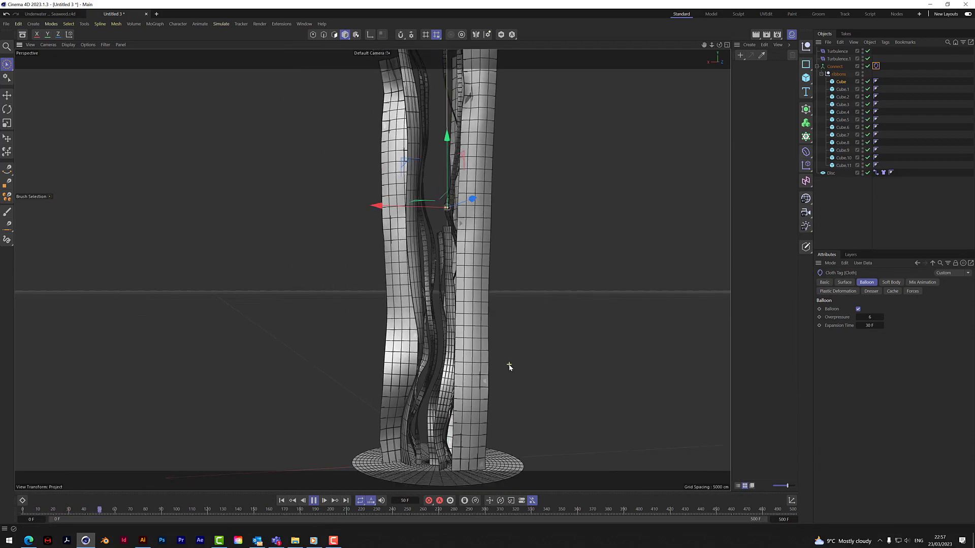
drag(719, 45, 835, 56)
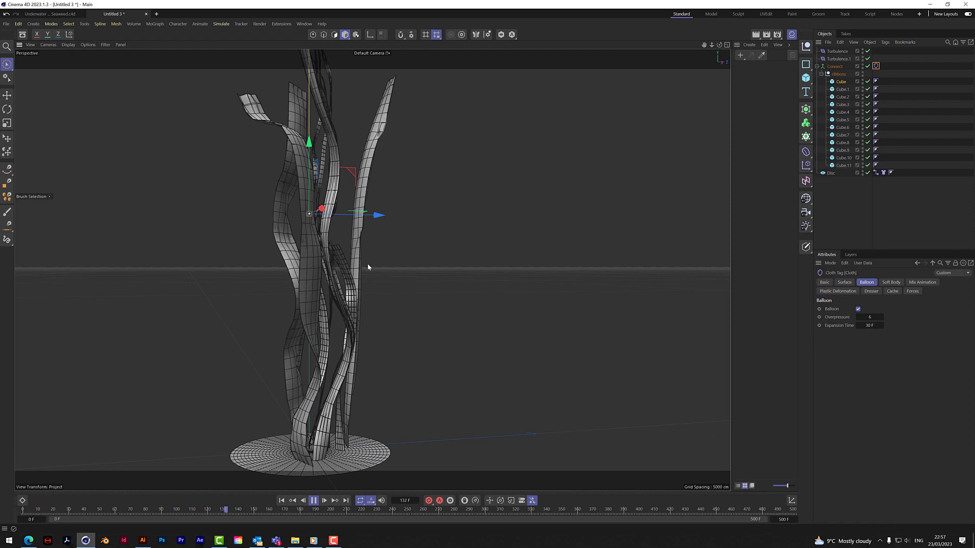
scroll(367, 264, up, 4)
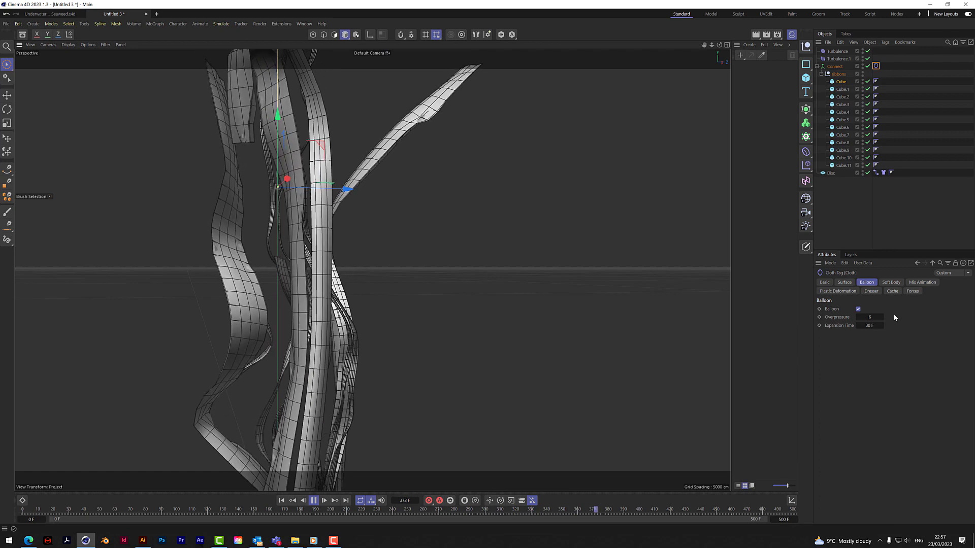
Raise the strips' balloon overpressure to 15.7, pause the simulation to inspect the inflated strips, and resume playback
drag(882, 316, 902, 317)
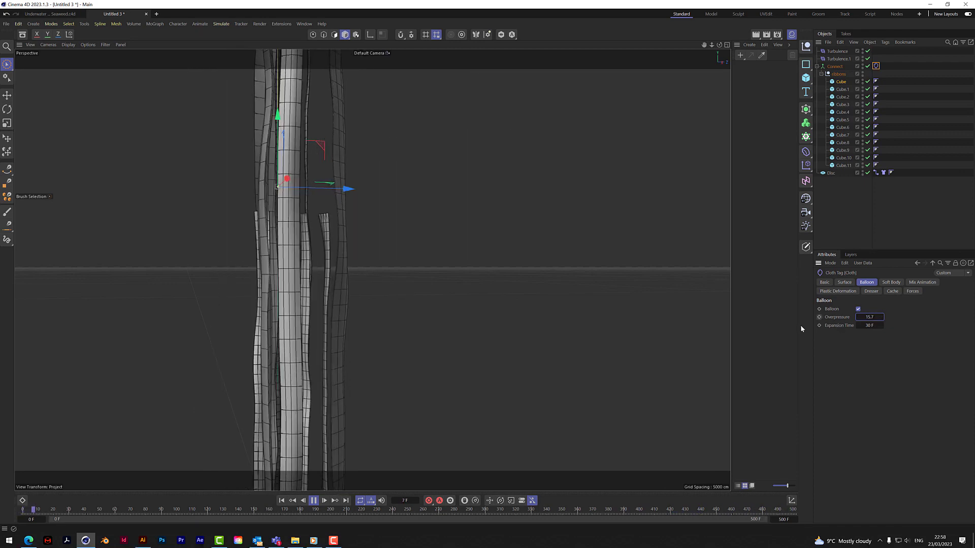
click(313, 500)
scroll(412, 383, down, 3)
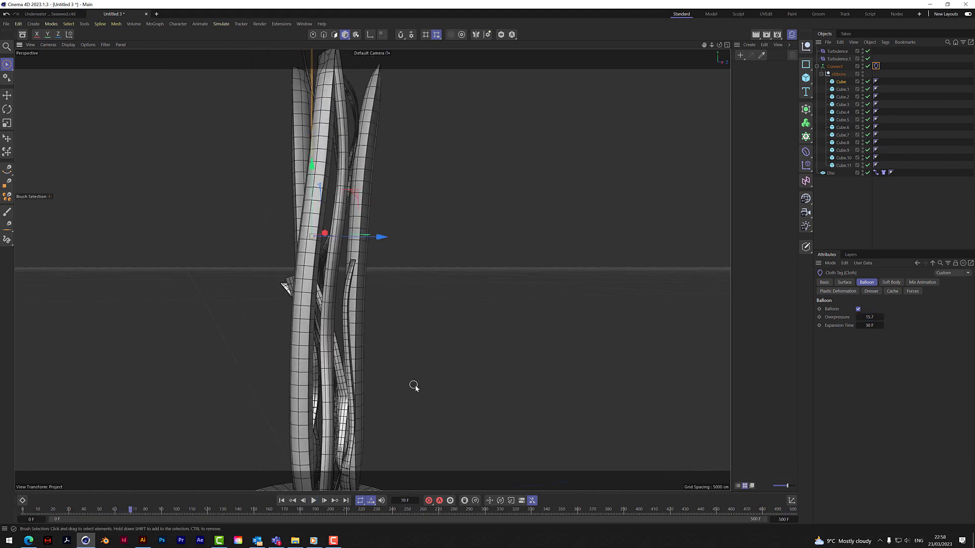
mouse_move(704, 44)
mouse_down()
mouse_move(727, 14)
mouse_move(719, 47)
mouse_up()
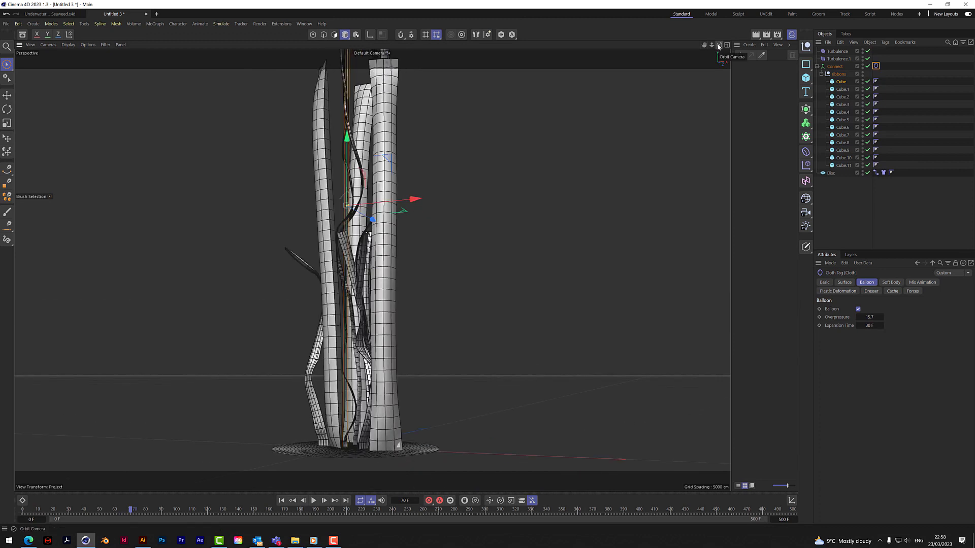
scroll(360, 304, up, 2)
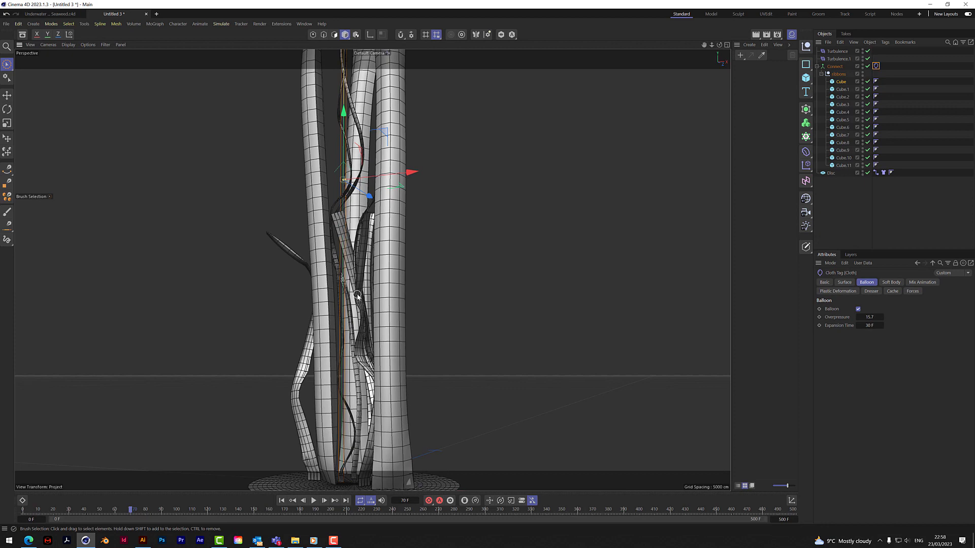
click(314, 500)
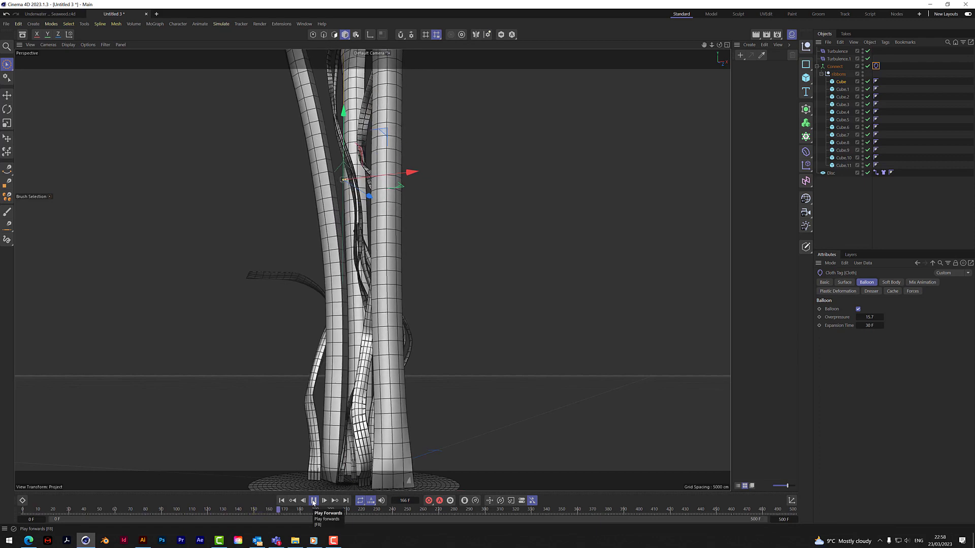
Increase the first Turbulence force's strength to 35.8 cm during playback, and stop the simulation after checking the motion
click(843, 52)
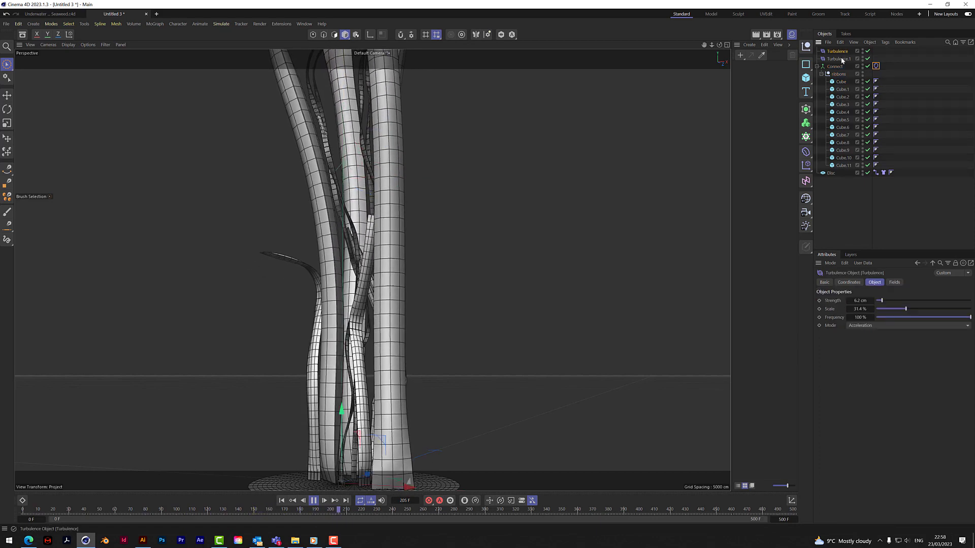
click(904, 301)
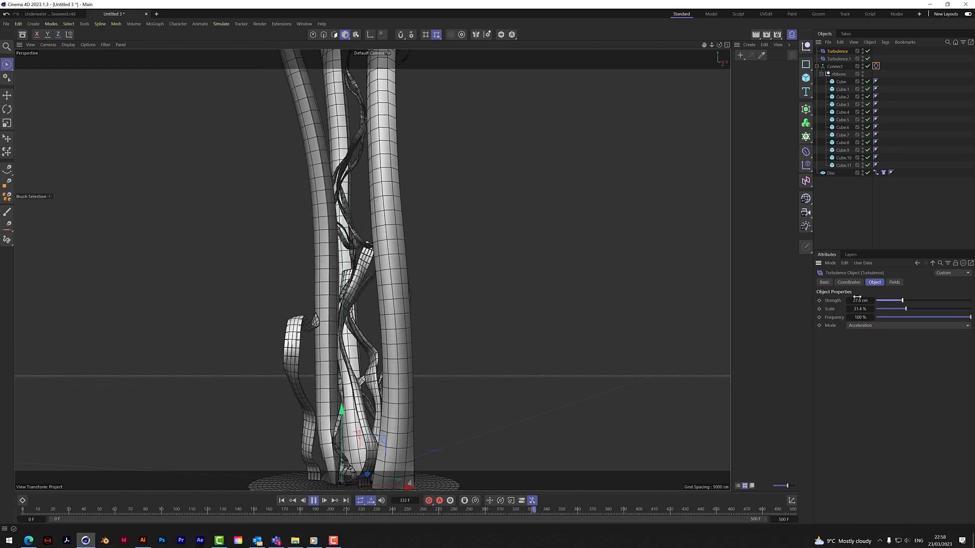
click(883, 302)
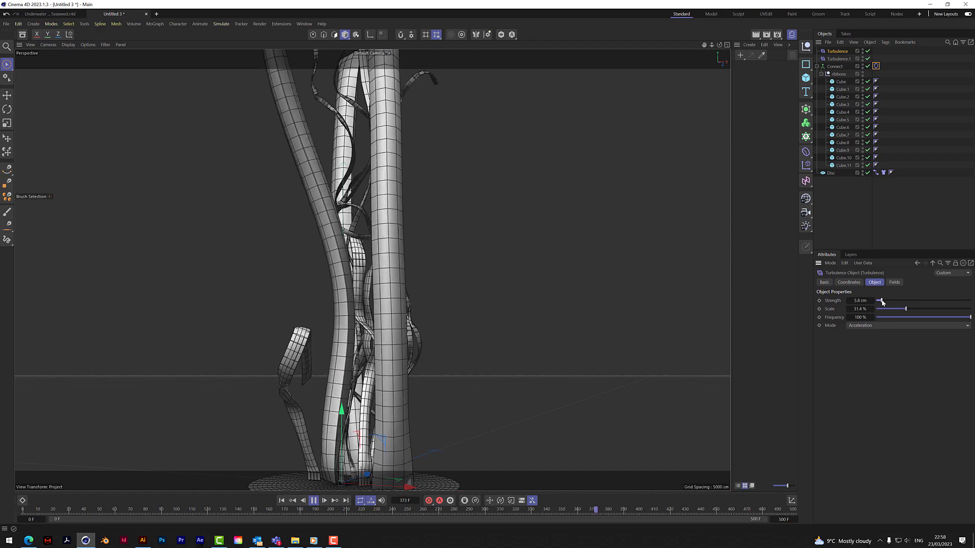
drag(883, 301, 909, 300)
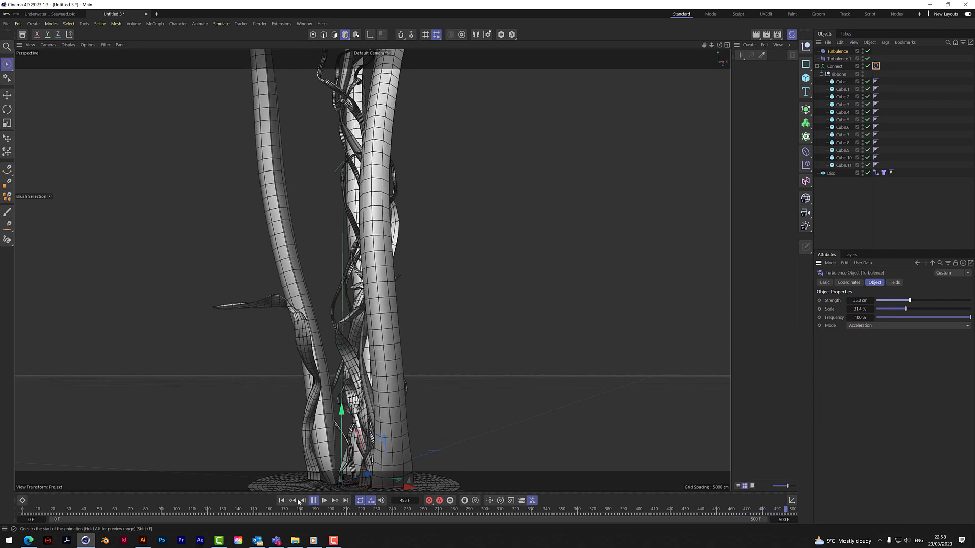
click(313, 500)
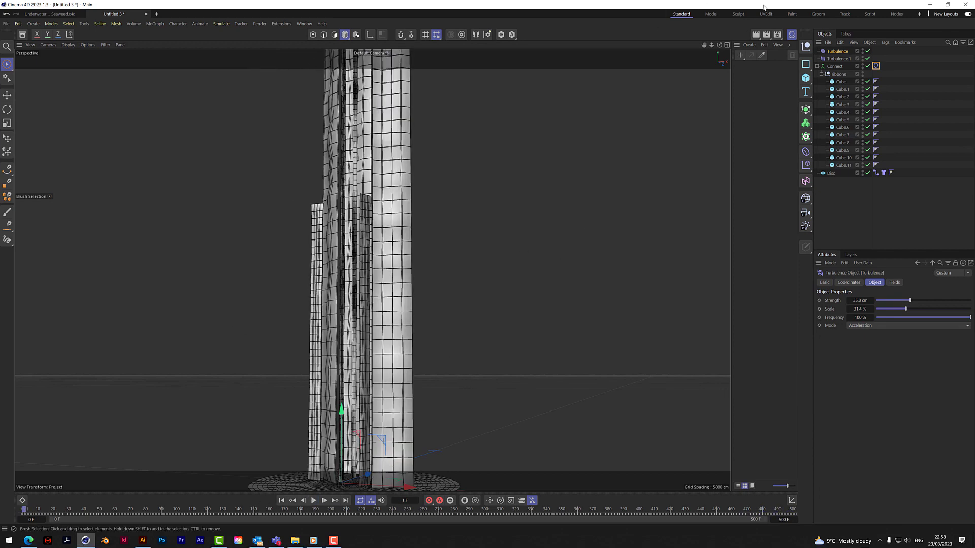
drag(718, 46, 787, 55)
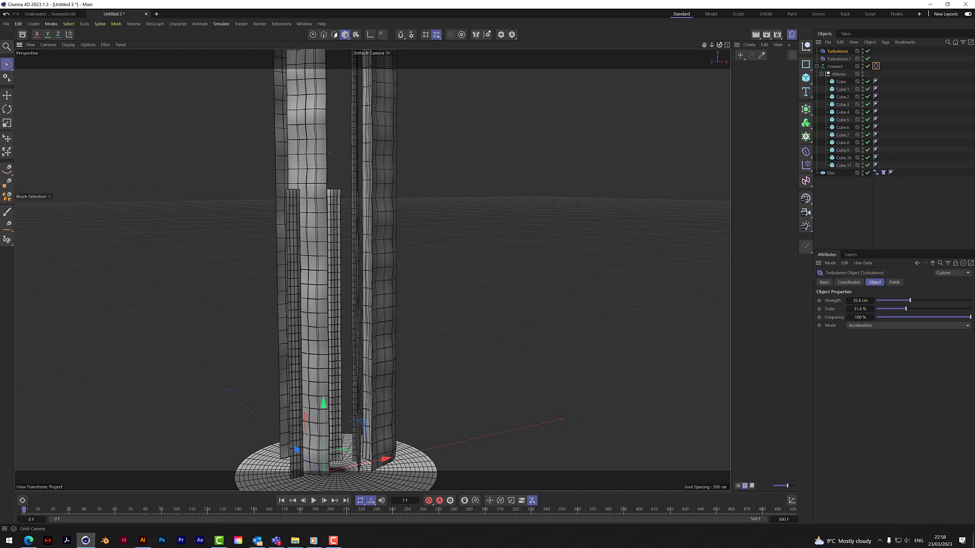
drag(719, 44, 682, 90)
drag(711, 45, 312, 19)
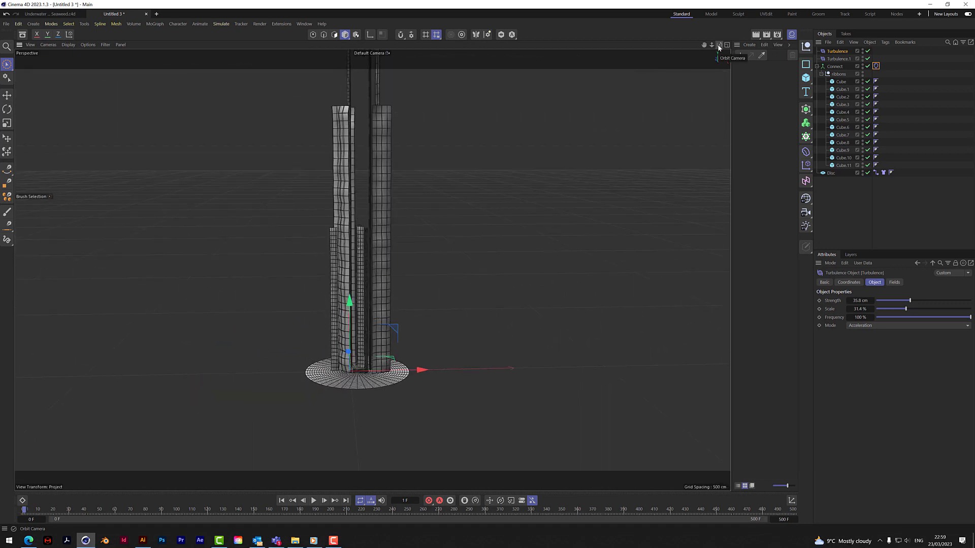